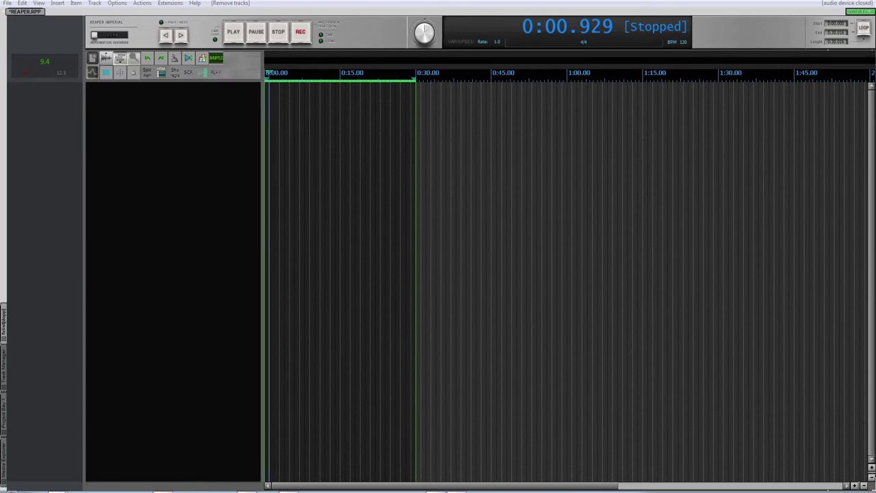
# Place 'TE QUIERO - MASTER.wav' on a track at 0:00, audition its opening, and select the item
pyautogui.moveTo(875, 247); pyautogui.dragTo(301, 98)
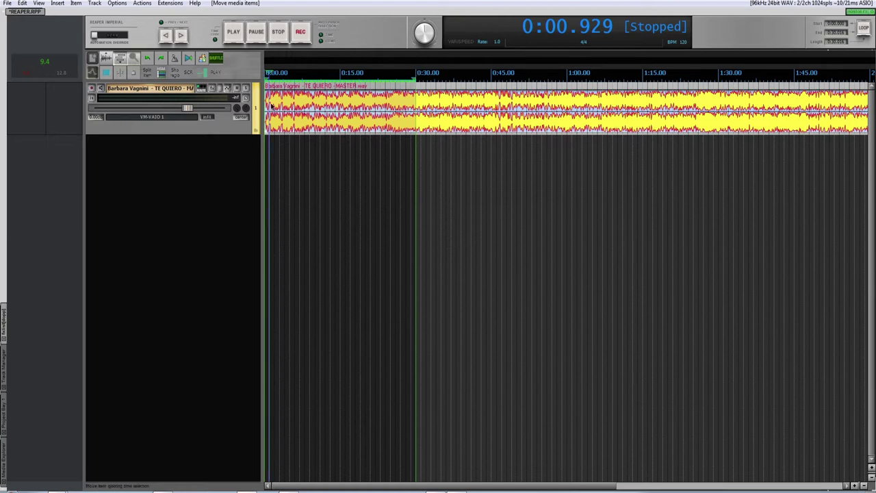
pyautogui.click(232, 36)
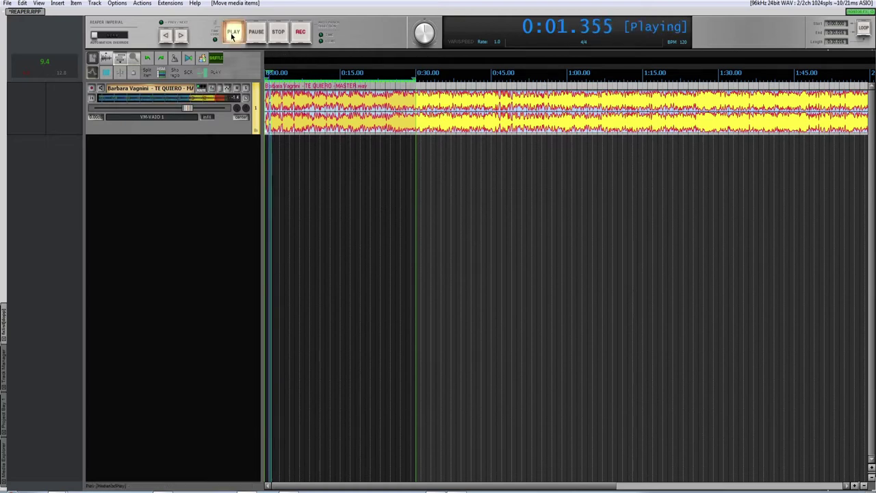
pyautogui.click(279, 35)
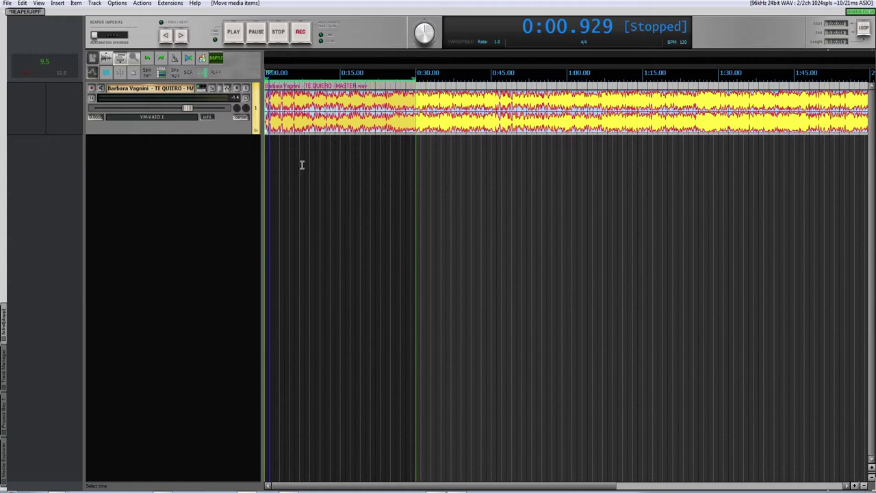
pyautogui.click(315, 129)
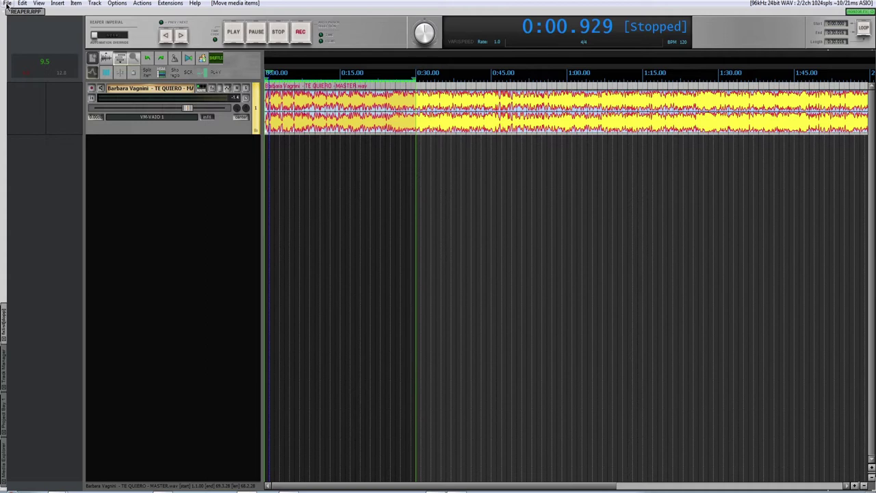
# Render the 30-second time selection to REAPER.wav as 32-bit float, overwriting the existing file
pyautogui.click(7, 4)
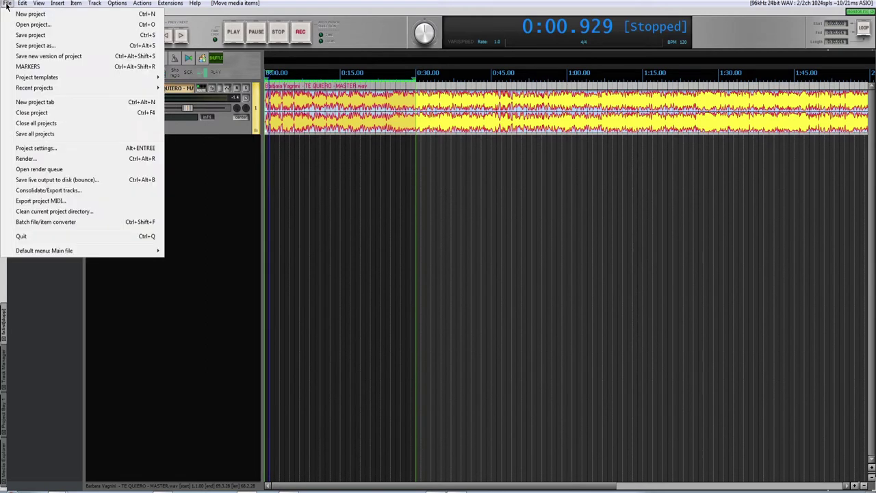
pyautogui.click(60, 161)
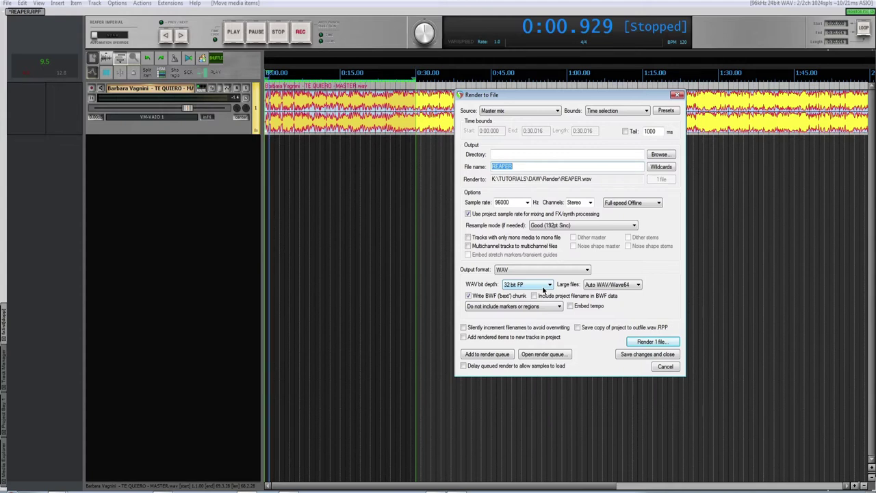
pyautogui.click(659, 343)
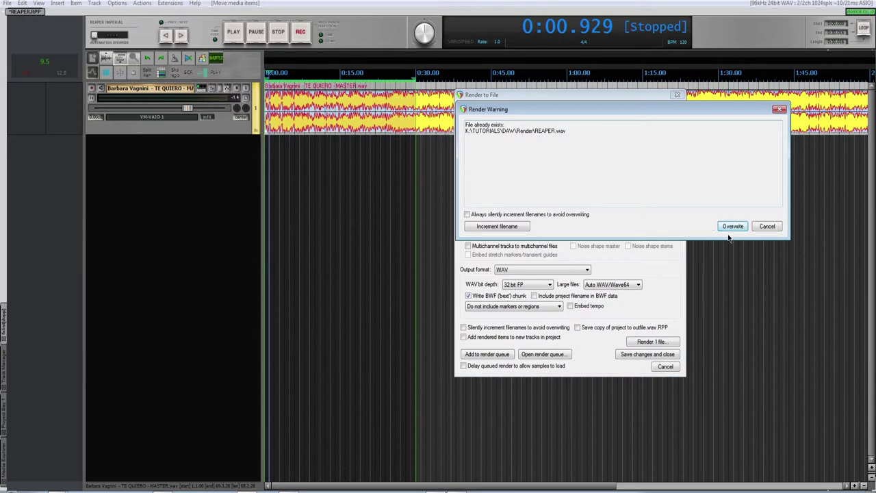
pyautogui.click(740, 228)
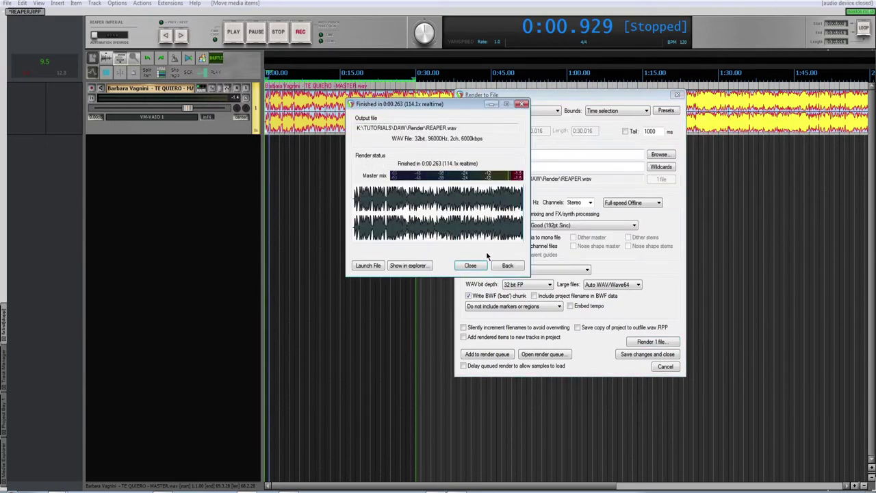
pyautogui.click(470, 265)
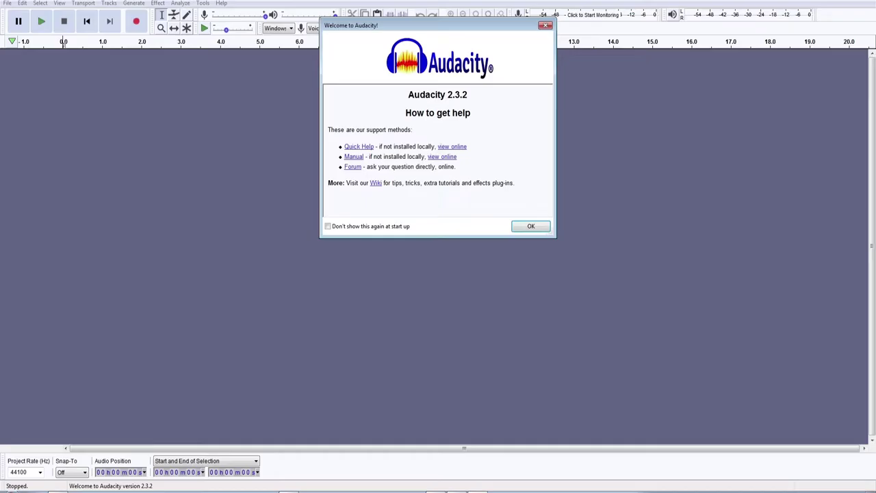
# Dismiss Audacity's welcome dialog and export the master audio with the file name AUDACITY
pyautogui.click(530, 226)
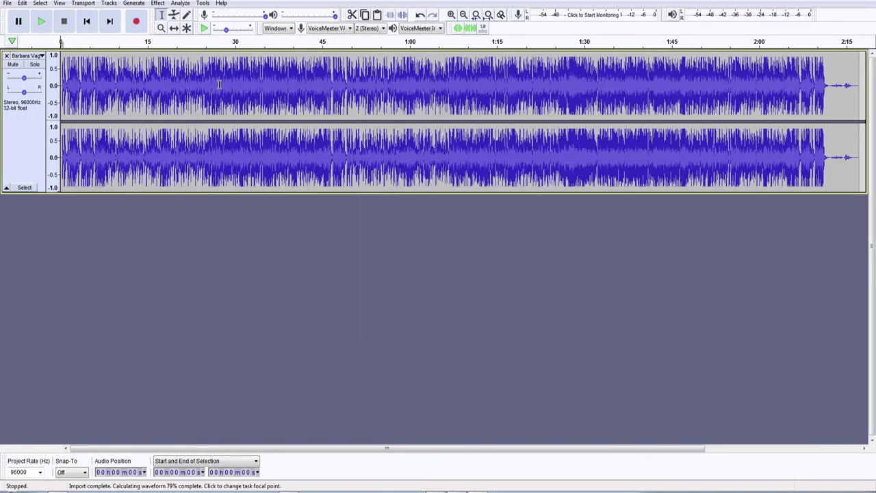
pyautogui.click(7, 3)
pyautogui.click(136, 106)
pyautogui.write('AUDACITY')
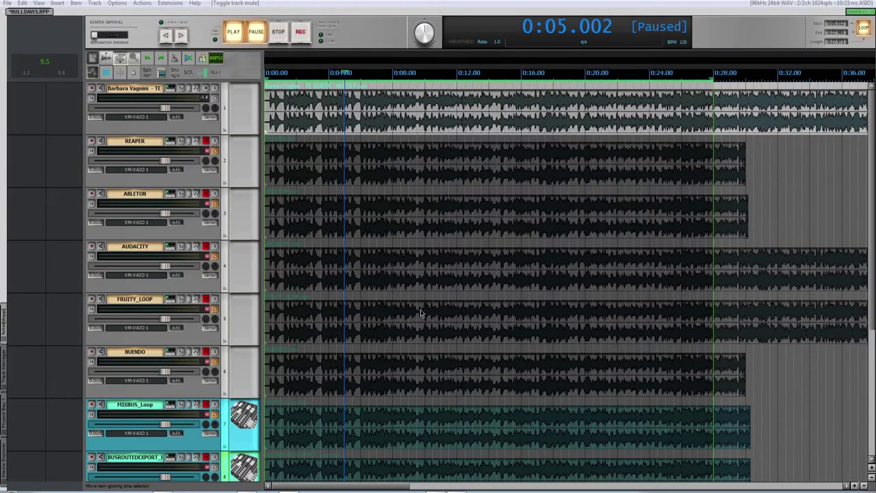
# Return the null-test project to the beginning and stop the transport
pyautogui.click(171, 37)
pyautogui.click(278, 33)
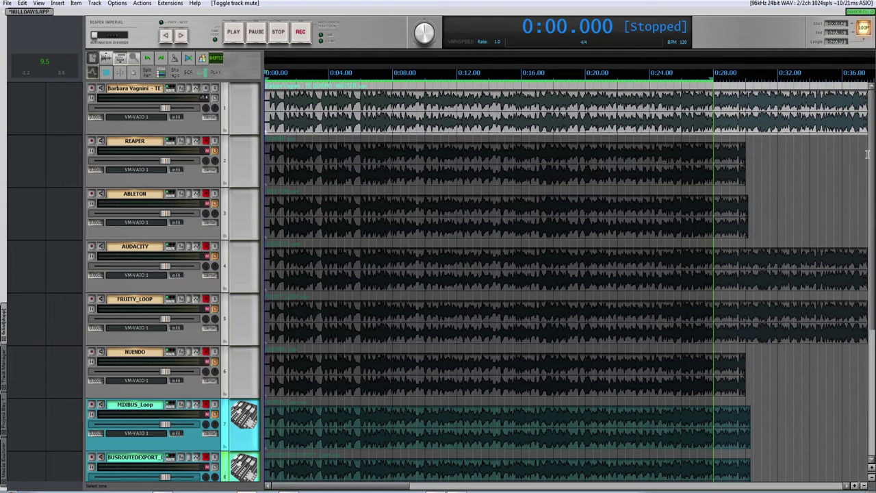
pyautogui.moveTo(873, 159); pyautogui.dragTo(872, 197)
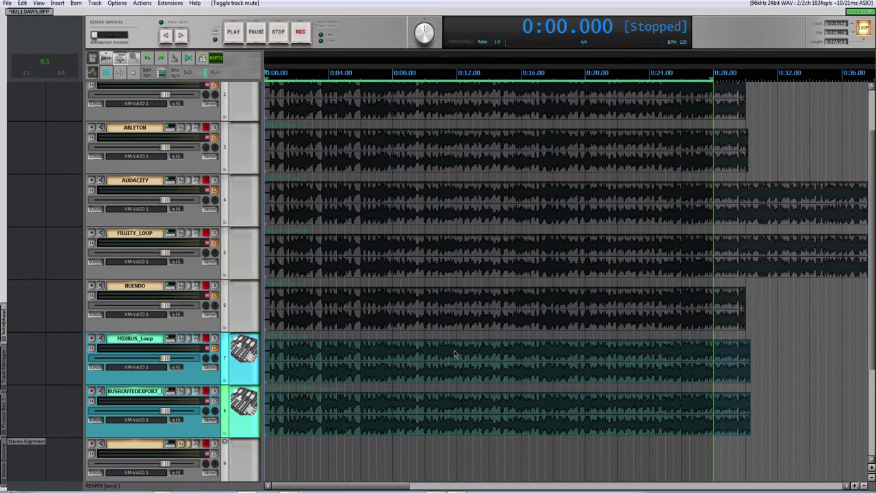
pyautogui.scroll(3, 872, 185)
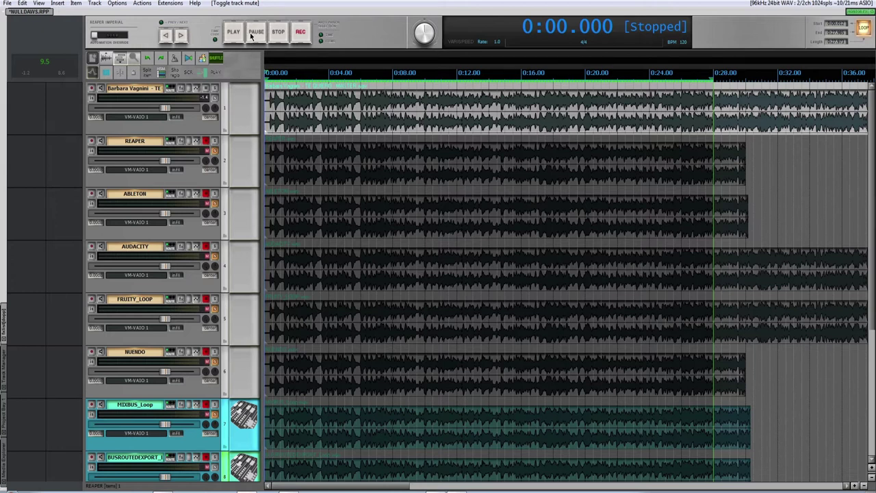
# During playback, audition the REAPER export with its polarity inverted, then mute it again
pyautogui.press('space')
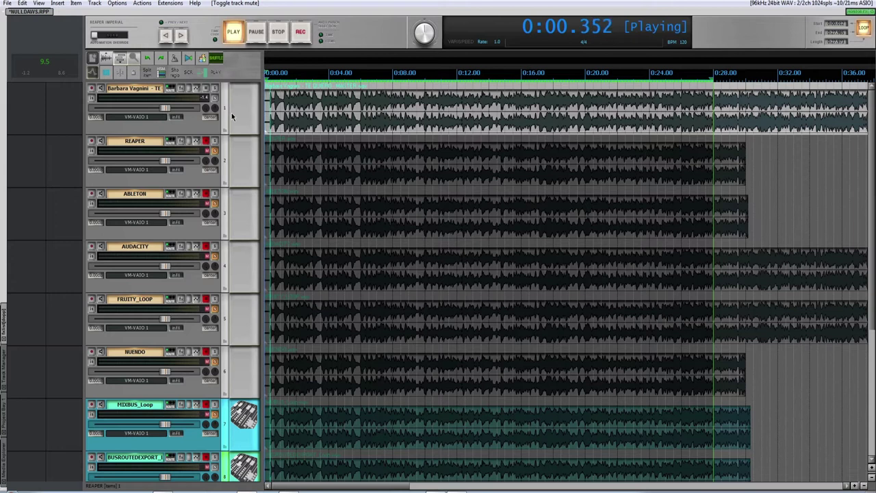
pyautogui.click(206, 141)
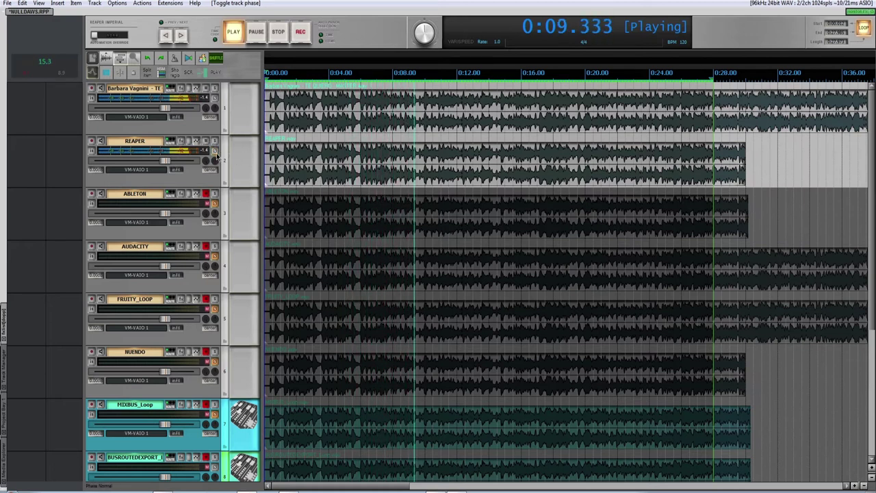
pyautogui.click(215, 152)
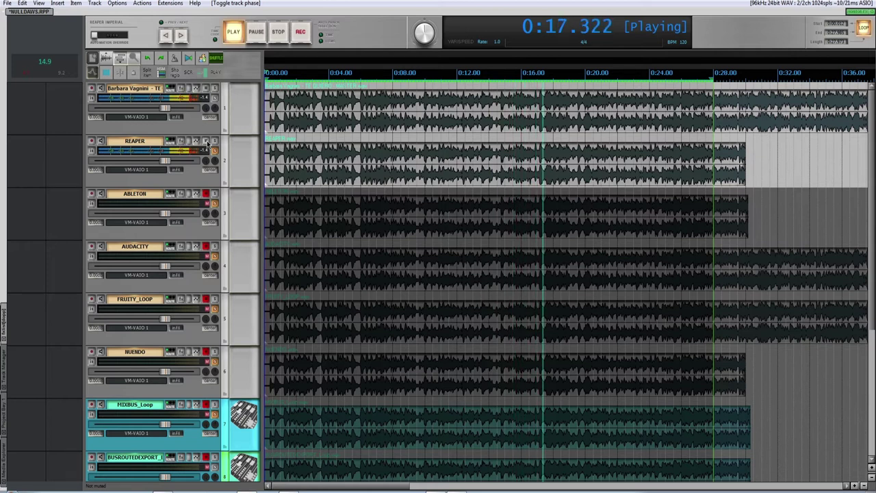
pyautogui.click(206, 142)
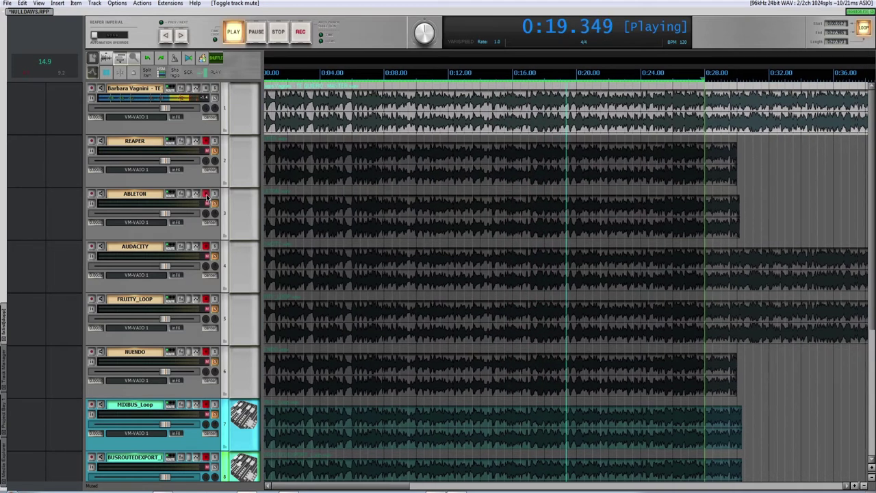
# Audition the ABLETON export, then leave AUDACITY unmuted and stop playback back at the start
pyautogui.click(206, 197)
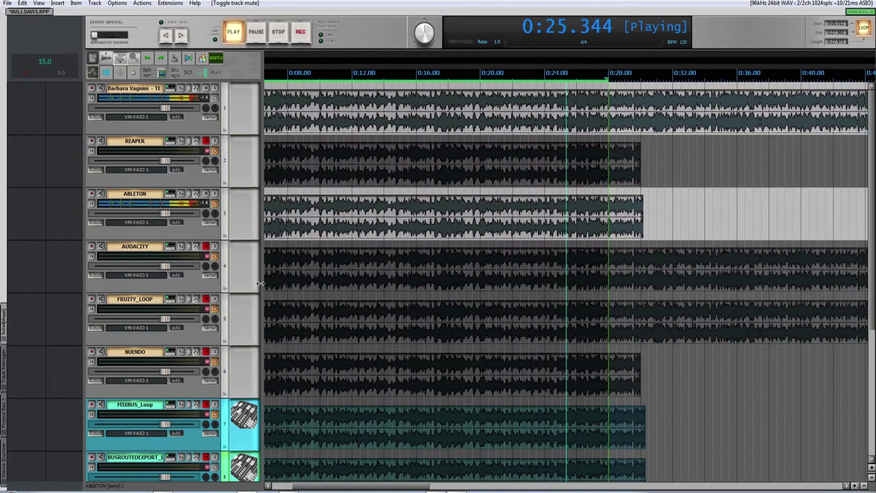
pyautogui.click(206, 194)
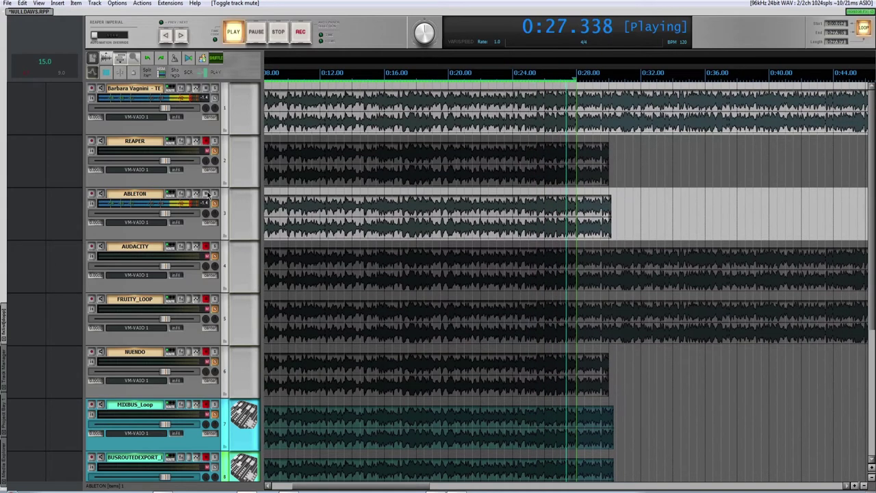
pyautogui.click(206, 246)
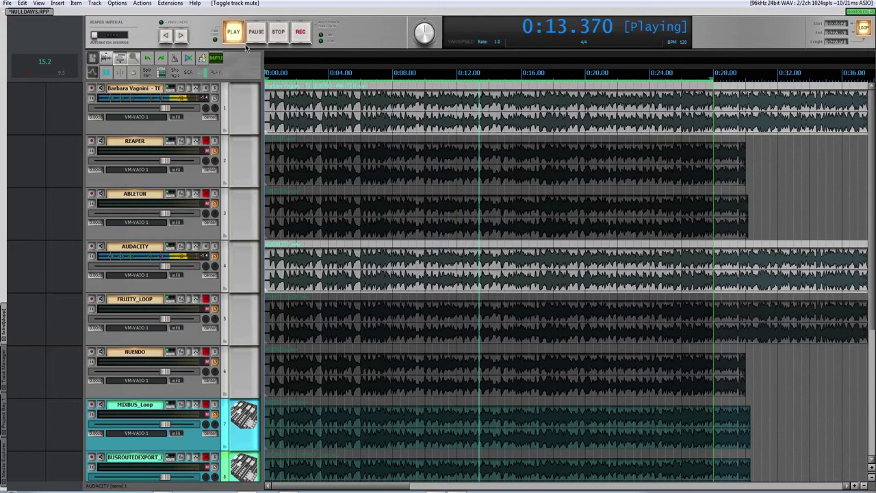
pyautogui.press('space')
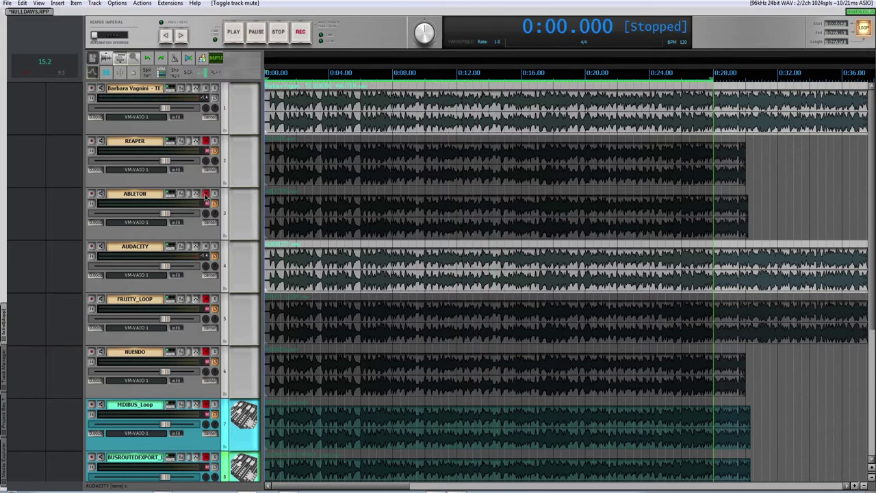
# Mute AUDACITY and the original track, leaving the REAPER export unmuted
pyautogui.click(206, 245)
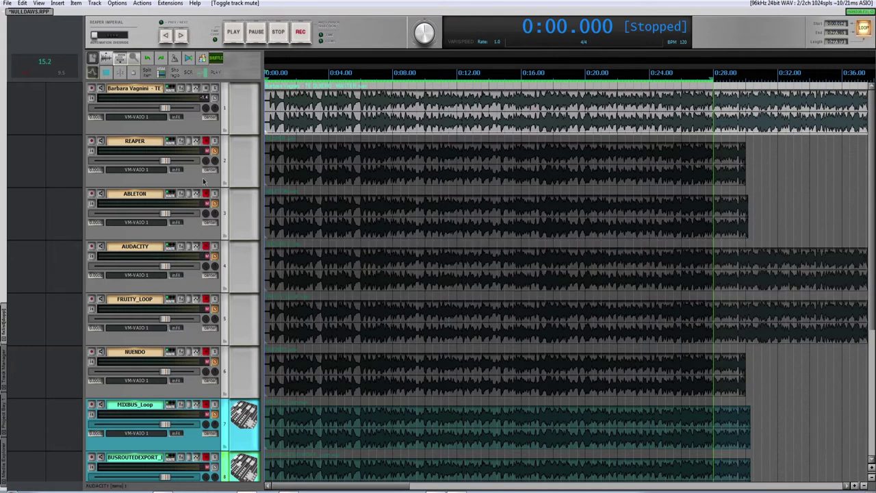
pyautogui.click(205, 89)
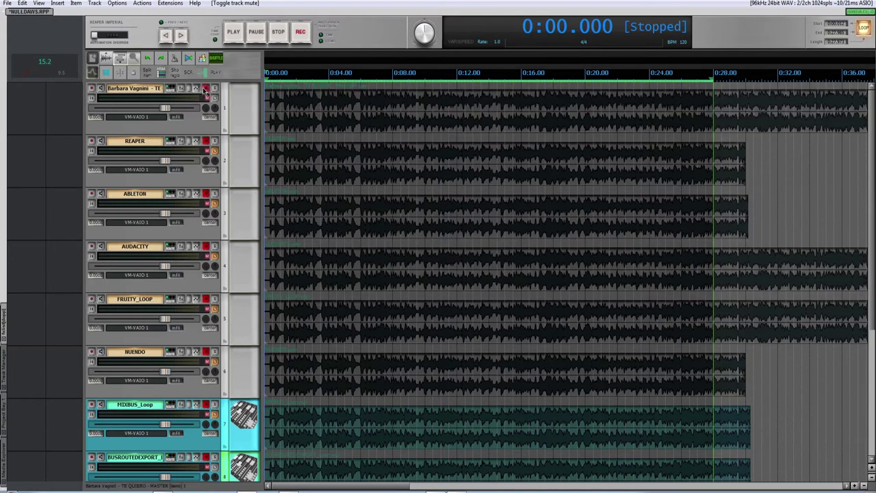
pyautogui.click(206, 142)
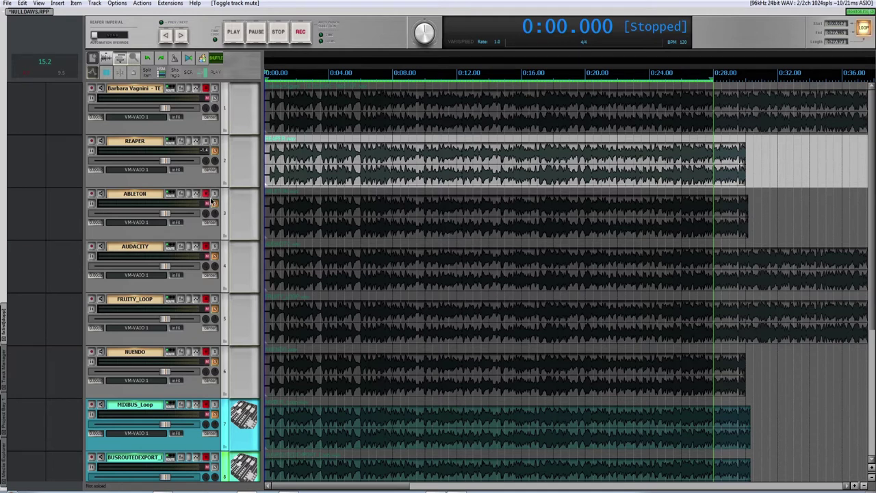
# During playback, toggle the ABLETON export twice, mute REAPER, and unmute the original before stopping
pyautogui.press('space')
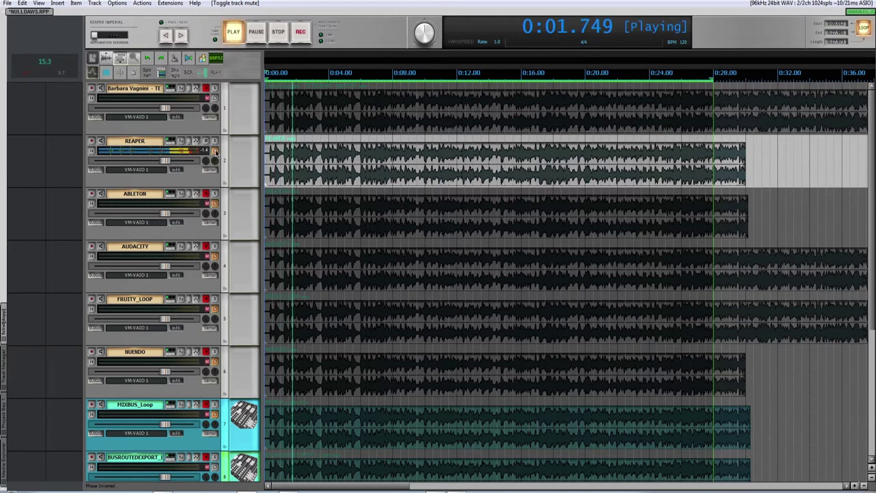
pyautogui.click(207, 195)
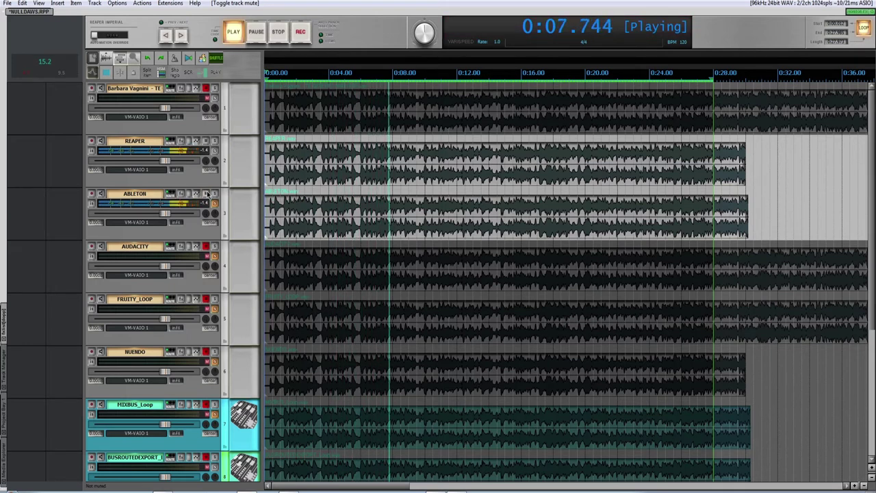
pyautogui.click(208, 195)
pyautogui.click(207, 195)
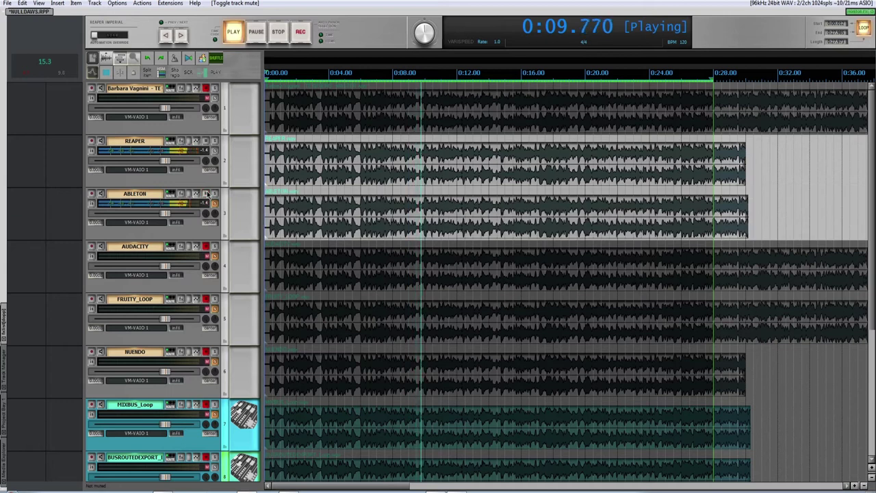
pyautogui.click(207, 195)
pyautogui.click(205, 140)
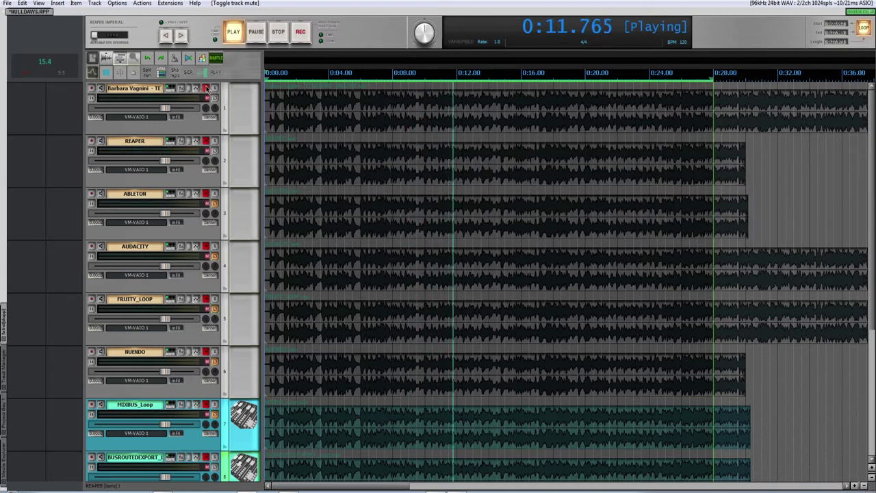
pyautogui.click(207, 89)
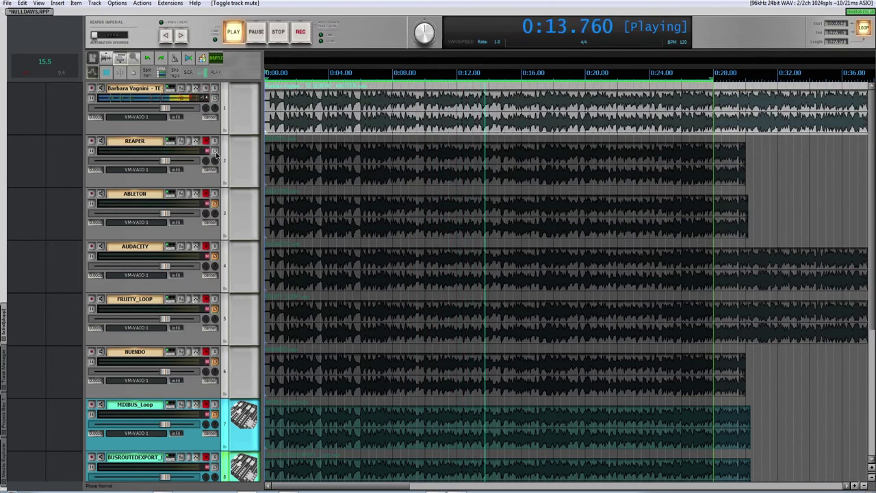
pyautogui.press('space')
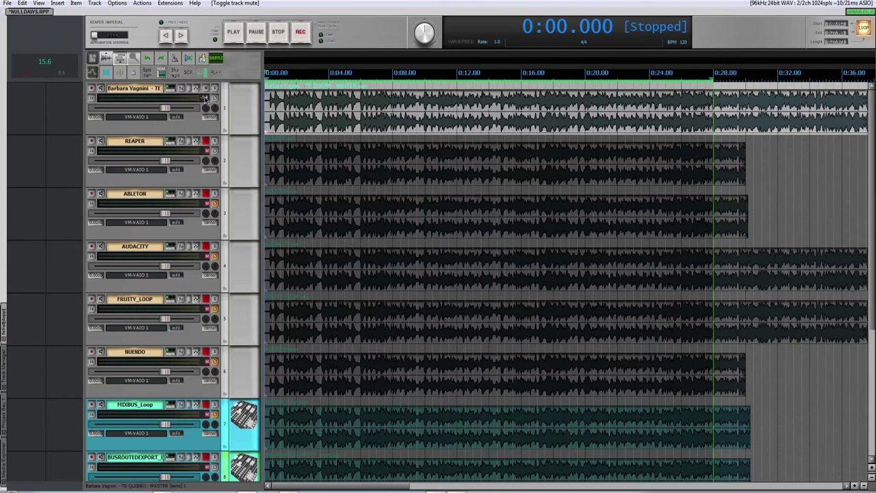
# Audition AUDACITY and FRUITY_LOOP in turn, then leave NUENDO unmuted and stop
pyautogui.press('space')
pyautogui.click(206, 246)
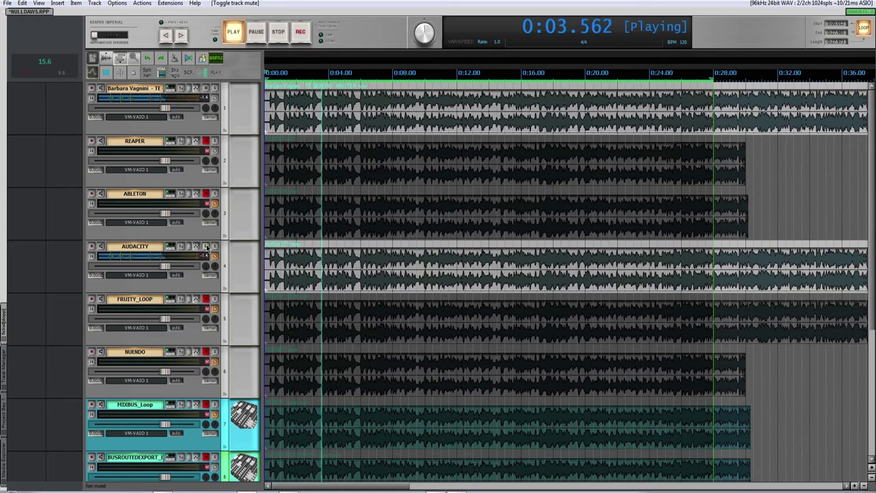
pyautogui.click(206, 246)
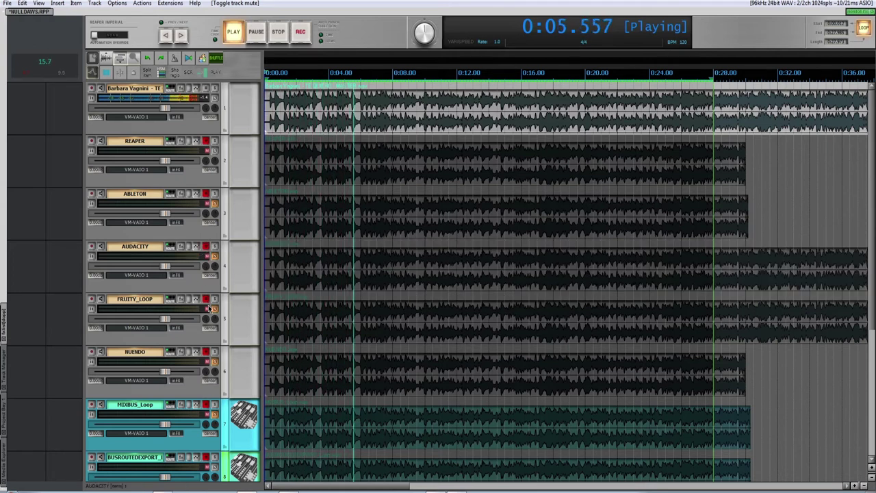
pyautogui.click(207, 300)
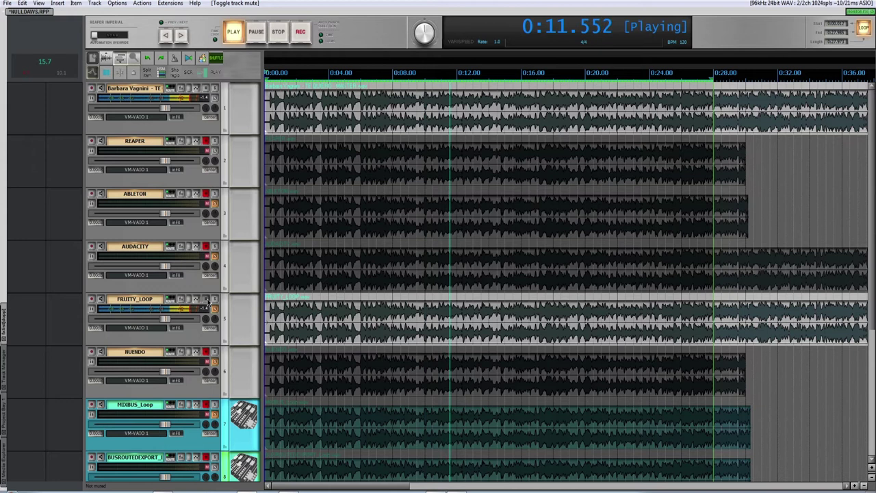
pyautogui.click(207, 299)
pyautogui.click(206, 352)
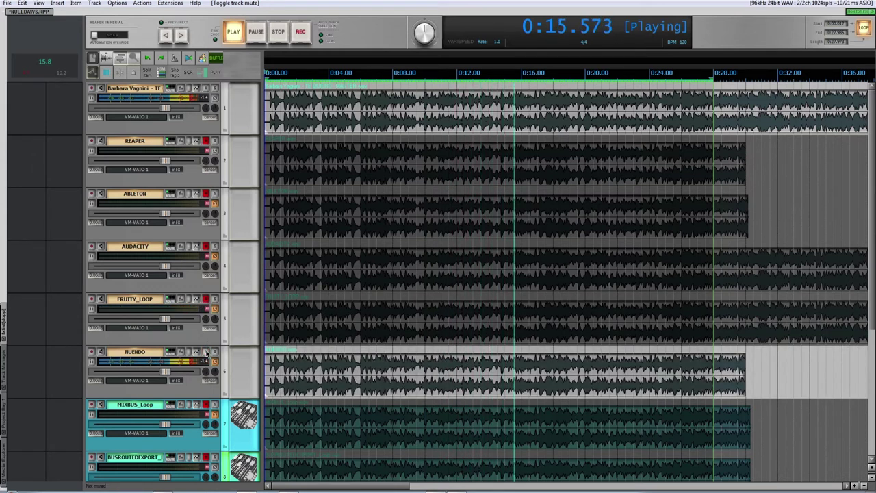
pyautogui.press('space')
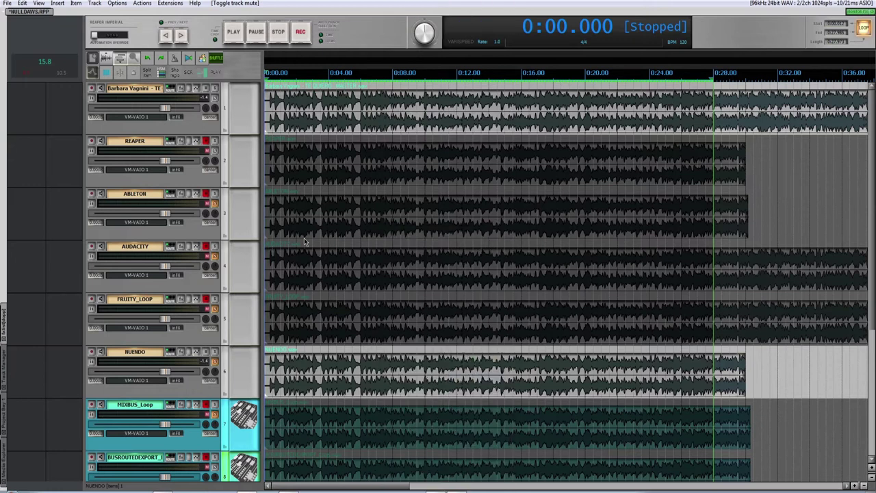
# Mute the NUENDO export so only the TE QUIERO master stays audible
pyautogui.click(205, 351)
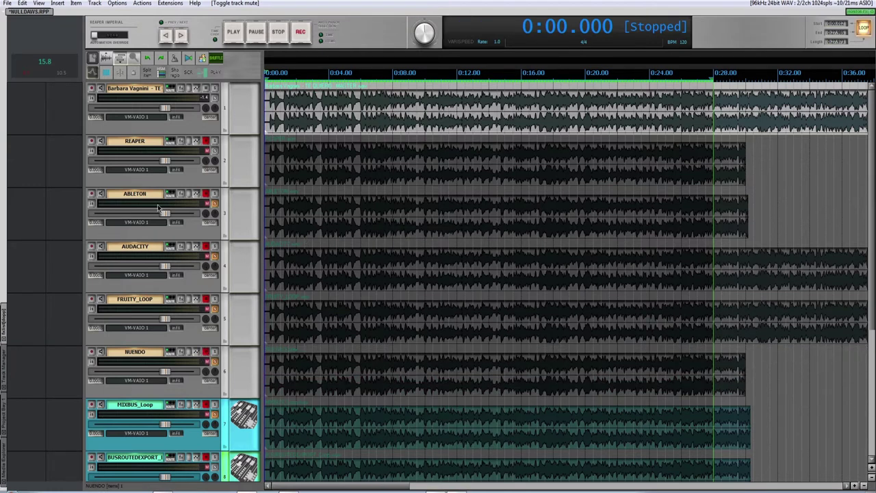
# Mute the original, play polarity-inverted MIXBUS_Loop against the unmuted BUSROUTEDEXPORT, then stop
pyautogui.click(206, 89)
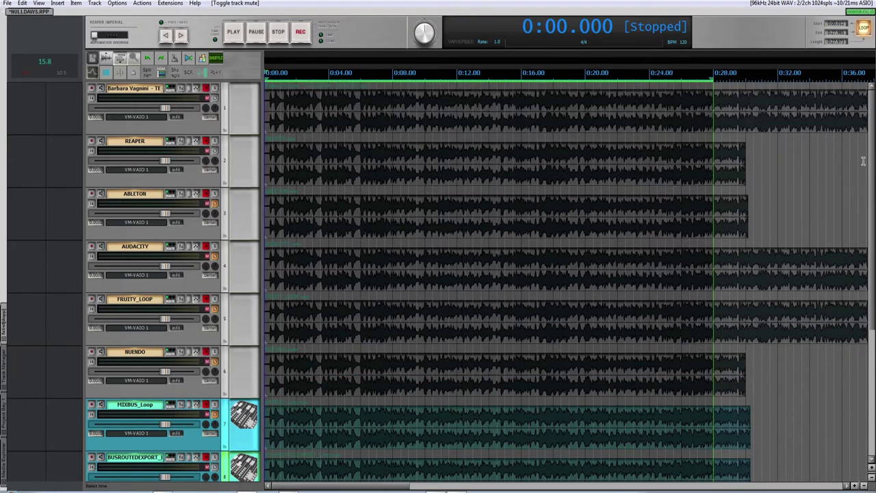
pyautogui.moveTo(872, 162); pyautogui.dragTo(874, 272)
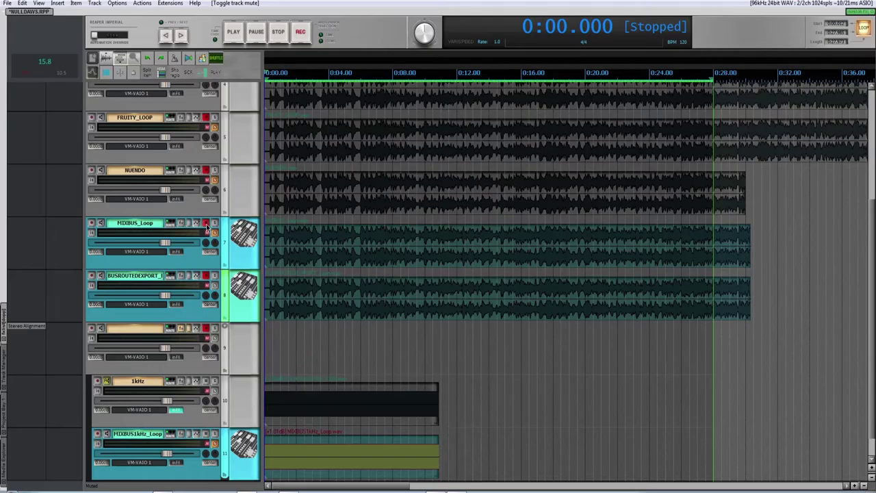
pyautogui.click(214, 234)
pyautogui.click(214, 235)
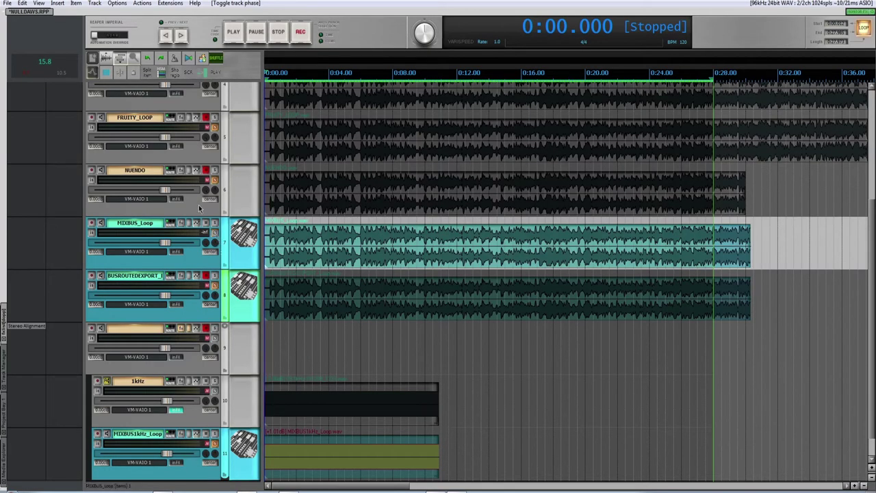
pyautogui.press('space')
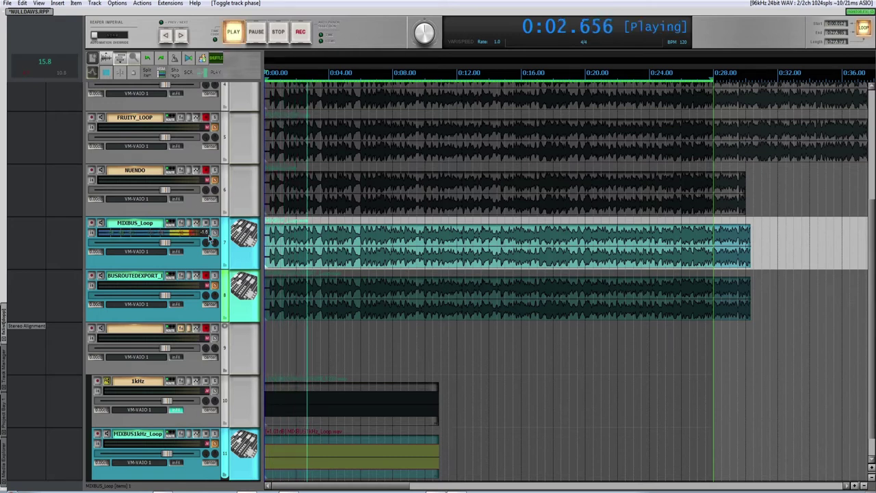
pyautogui.click(206, 277)
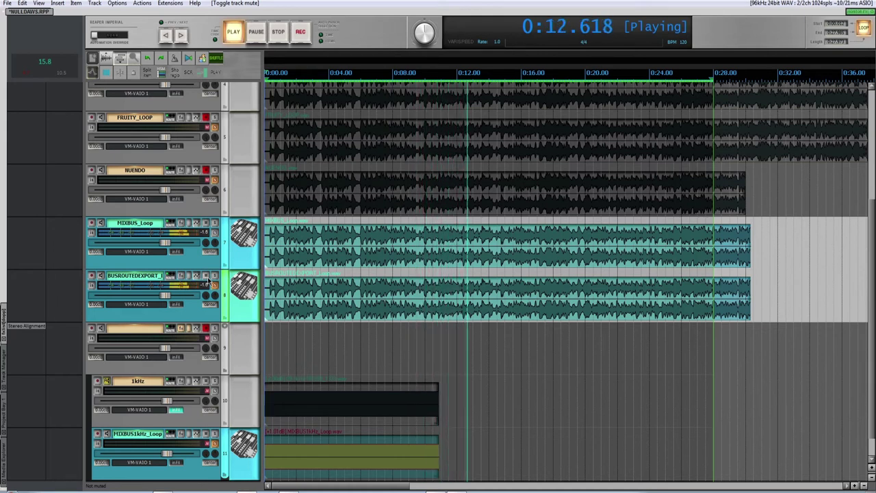
pyautogui.press('space')
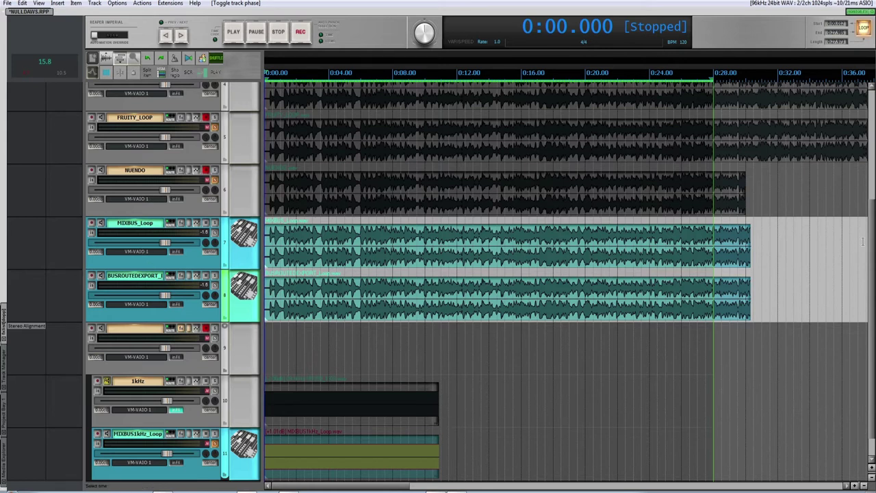
# Select the REAPER item, then mute both BUSROUTEDEXPORT and MIXBUS_Loop on the lower tracks
pyautogui.moveTo(870, 241); pyautogui.dragTo(868, 125)
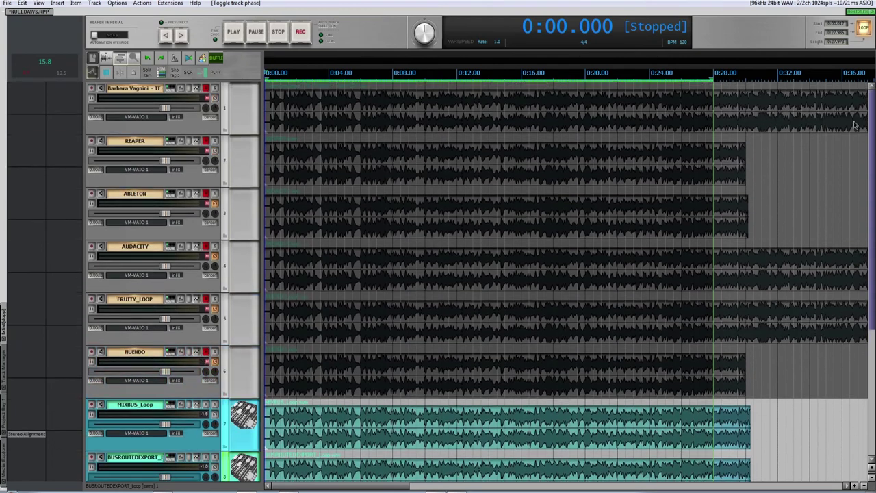
pyautogui.click(205, 146)
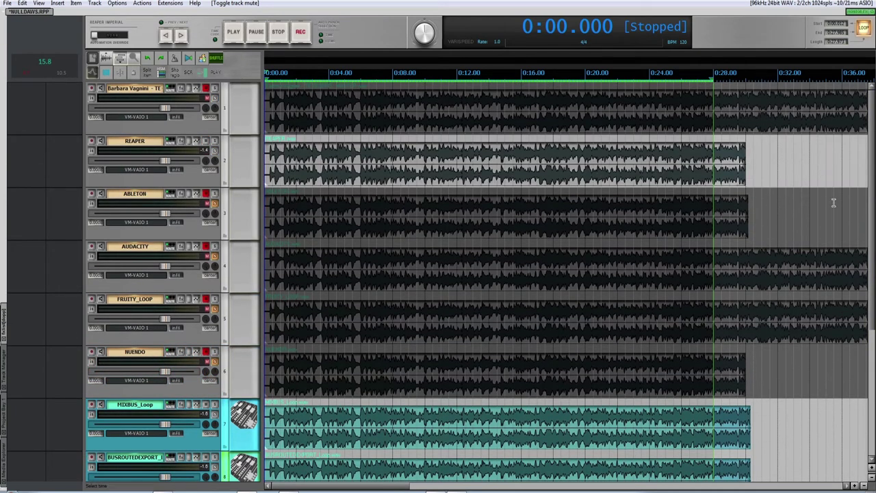
pyautogui.moveTo(872, 192); pyautogui.dragTo(871, 322)
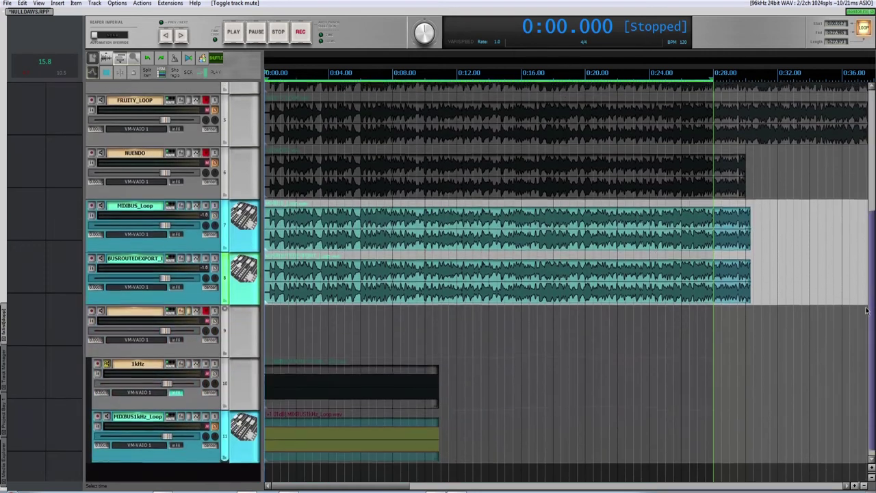
pyautogui.click(205, 257)
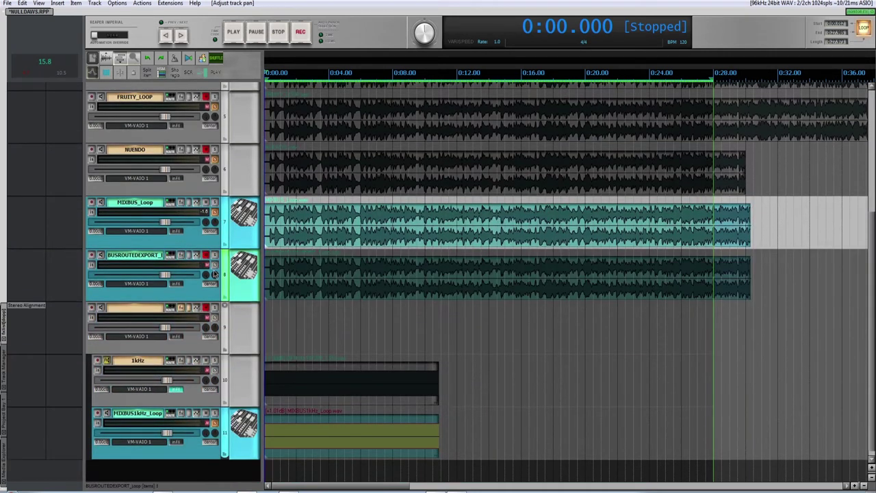
pyautogui.click(205, 203)
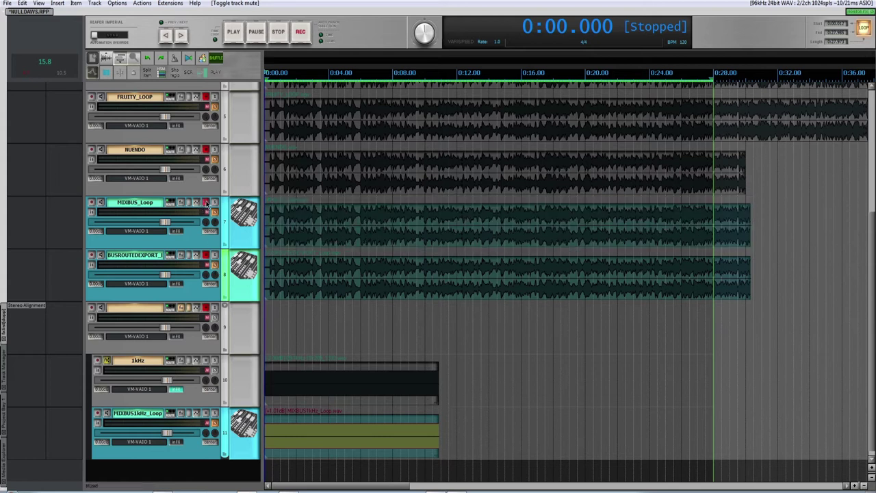
# During playback, solo-listen to MIXBUS_Loop then BUSROUTEDEXPORT, muting each again before stopping
pyautogui.press('space')
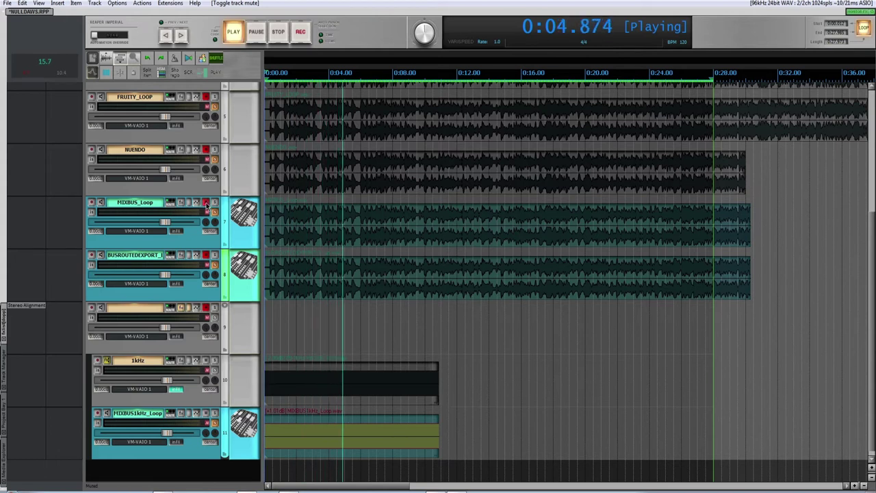
pyautogui.click(205, 204)
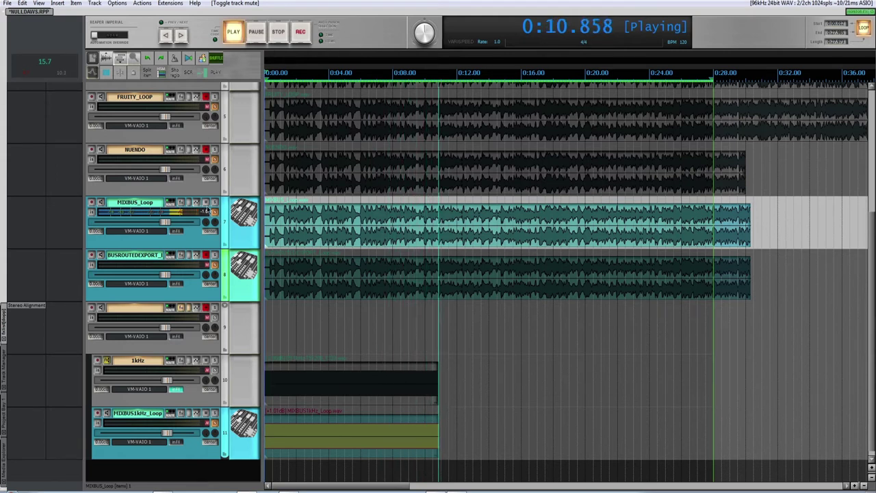
pyautogui.click(206, 256)
pyautogui.click(206, 255)
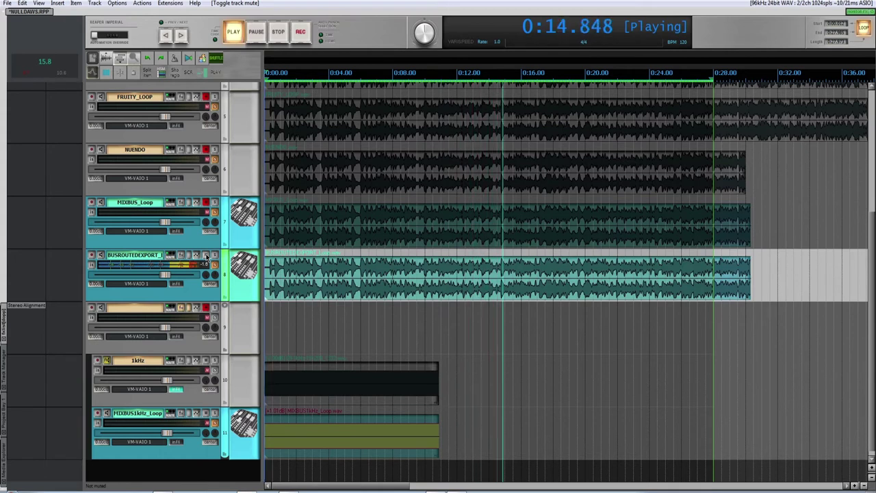
pyautogui.click(206, 255)
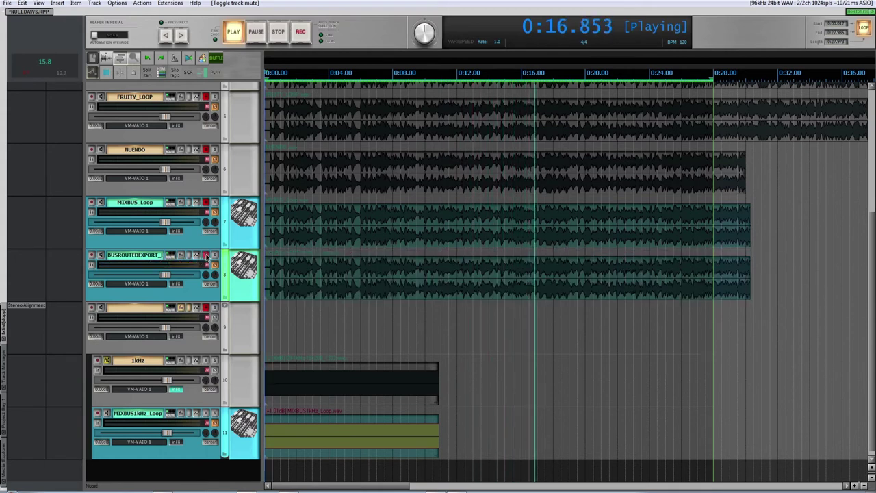
pyautogui.press('space')
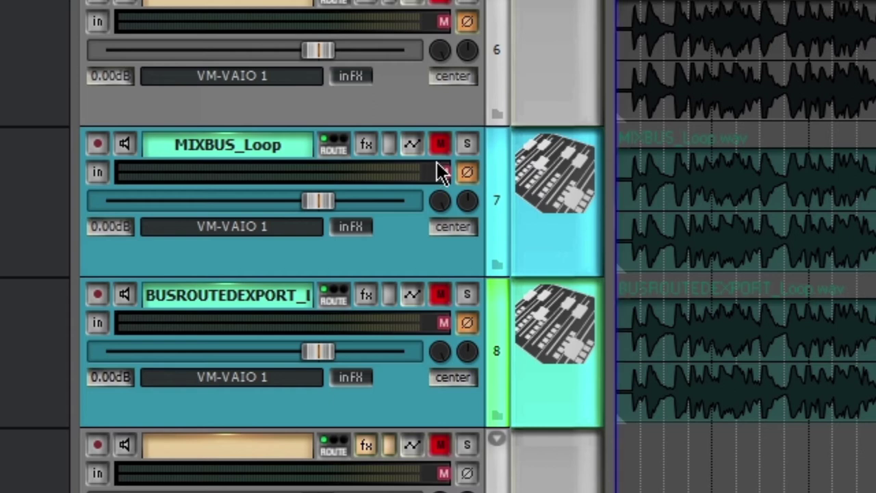
# Play the project with MIXBUS_Loop unmuted to hear it, then stop
pyautogui.press('space')
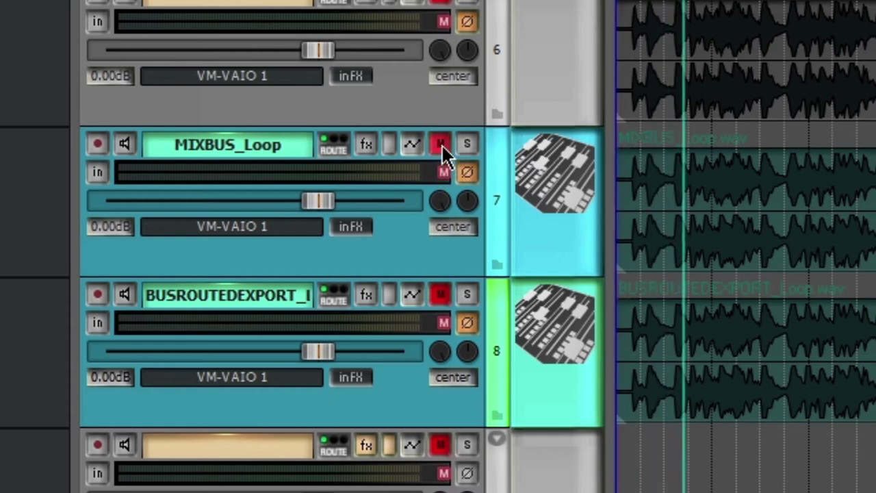
pyautogui.click(442, 144)
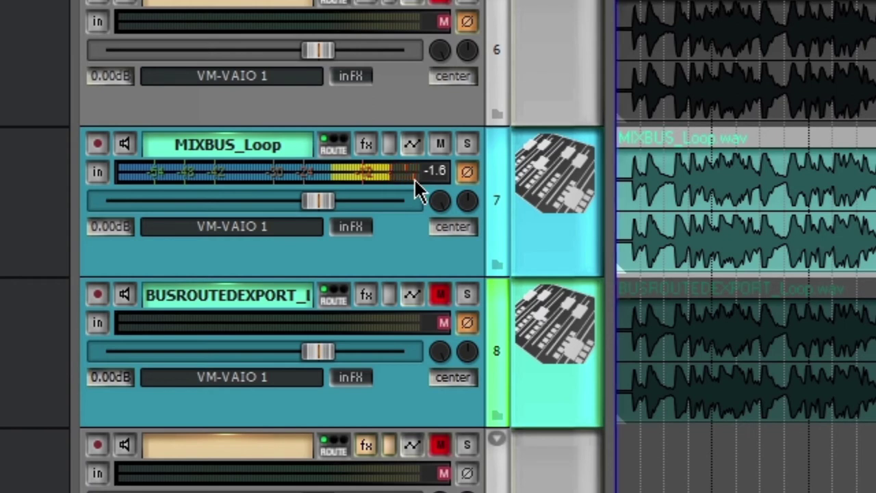
pyautogui.press('space')
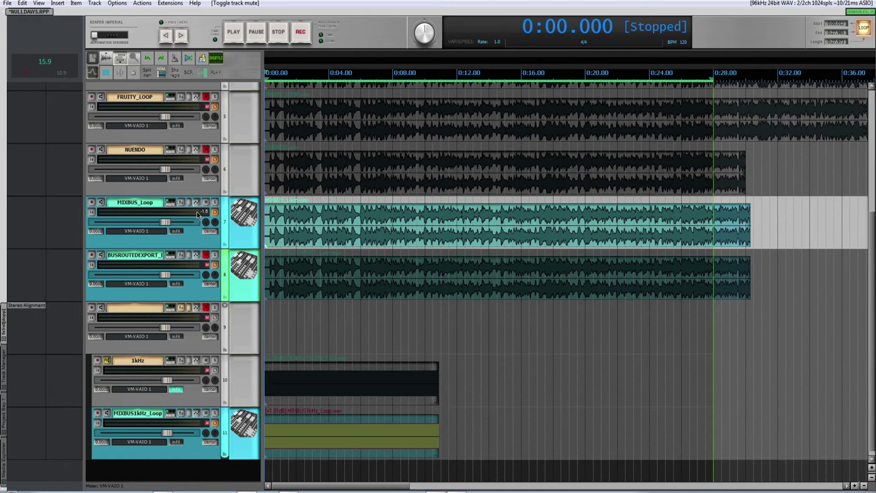
# Zoom horizontally into the 1kHz waveforms until individual sine cycles are visible
pyautogui.scroll(10, 393, 385)
pyautogui.scroll(5, 393, 385)
pyautogui.scroll(-3, 393, 385)
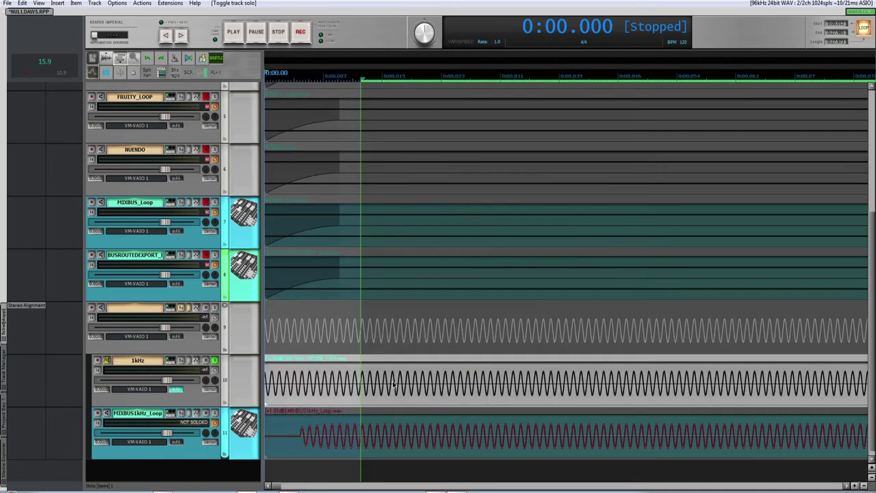
# Zoom back out, start playback, and show the Monitoring FX chain with SPAN
pyautogui.scroll(-10, 474, 379)
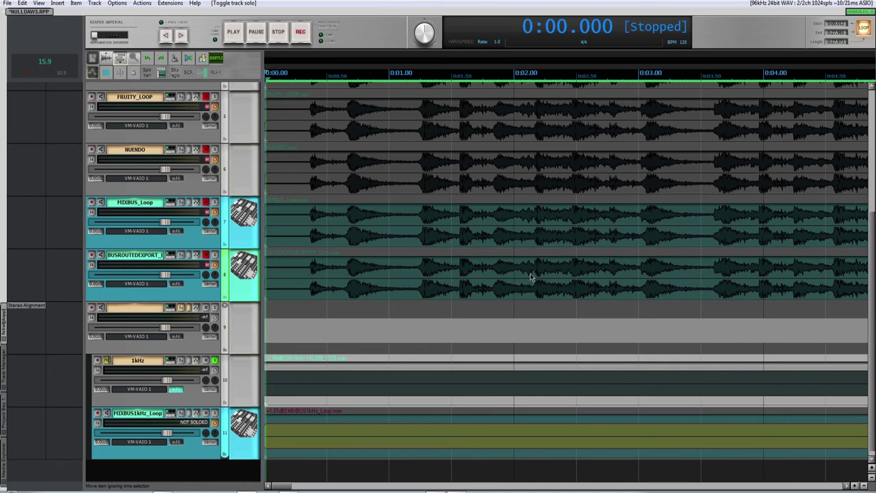
pyautogui.press('space')
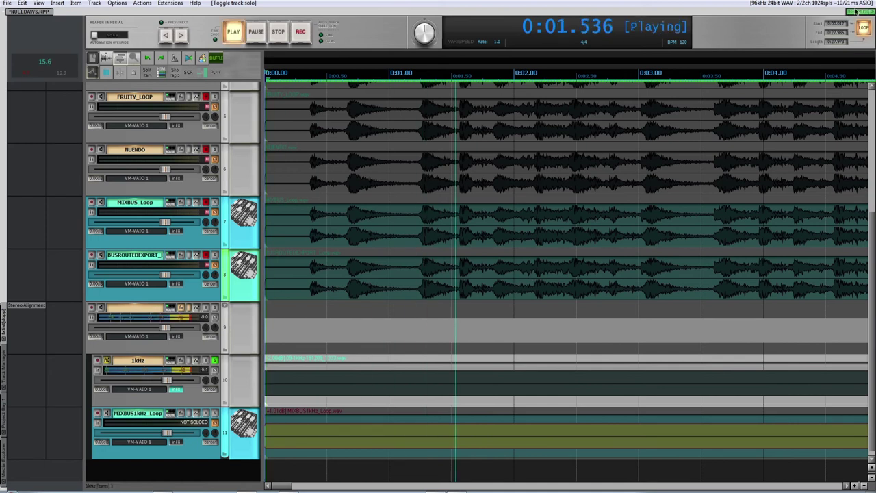
pyautogui.hotkey('alt', 'm')
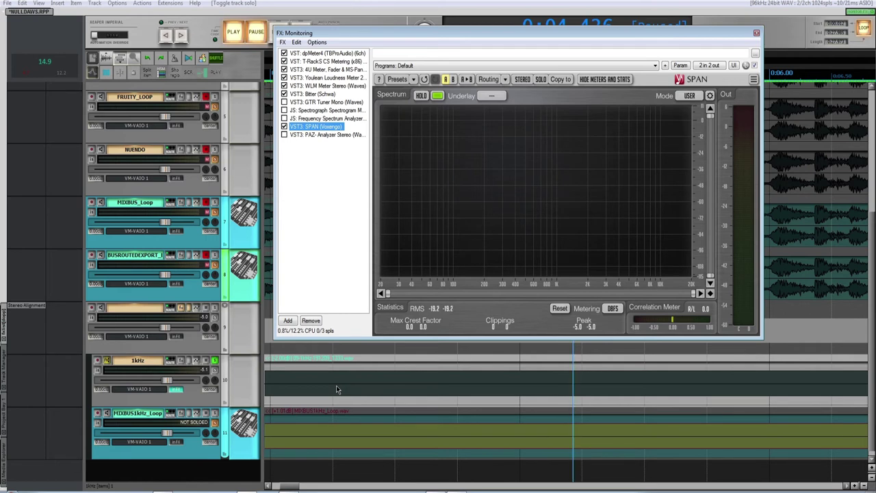
# Solo MIXBUS1kHz_Loop and play it so SPAN shows the 1kHz peak and 3kHz spike
pyautogui.click(215, 366)
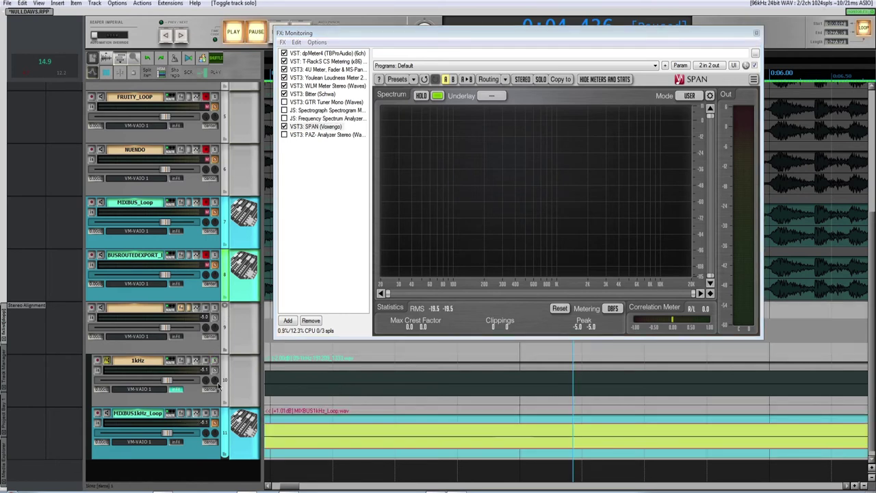
pyautogui.click(215, 415)
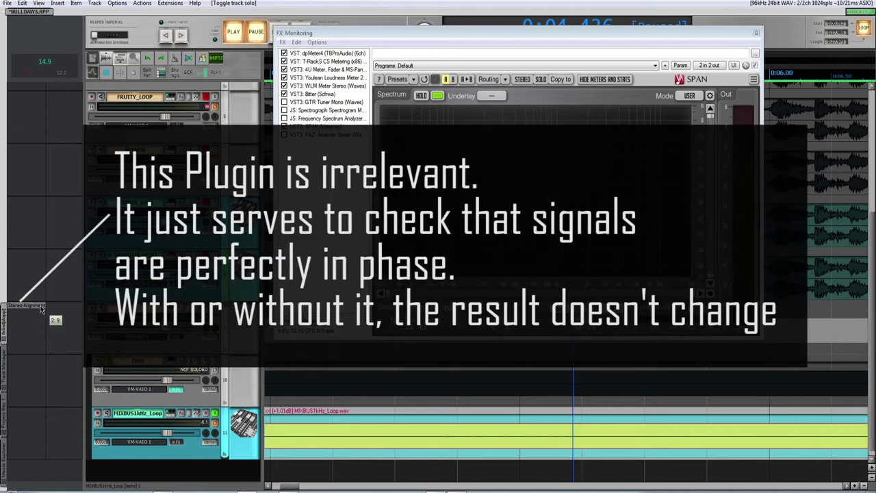
pyautogui.press('space')
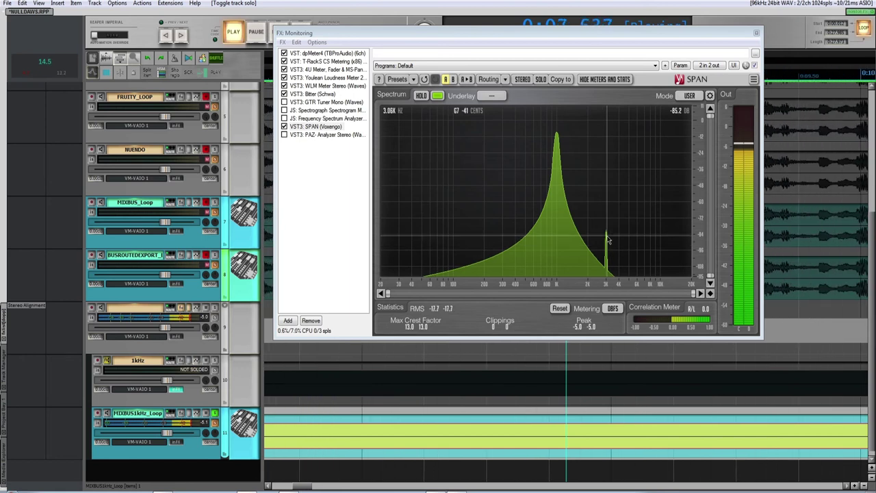
# Stop playback, leaving SPAN's spectrum empty
pyautogui.press('space')
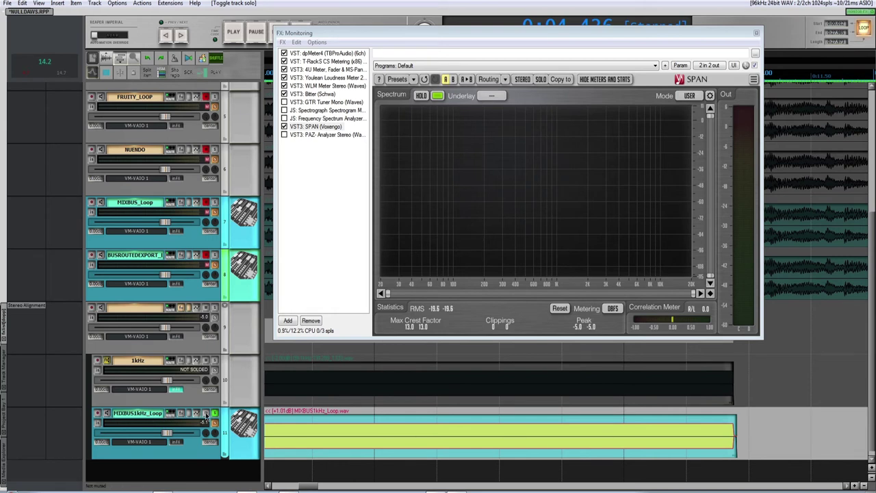
# Resume playback, mute the 1kHz test-tone track, then stop
pyautogui.press('space')
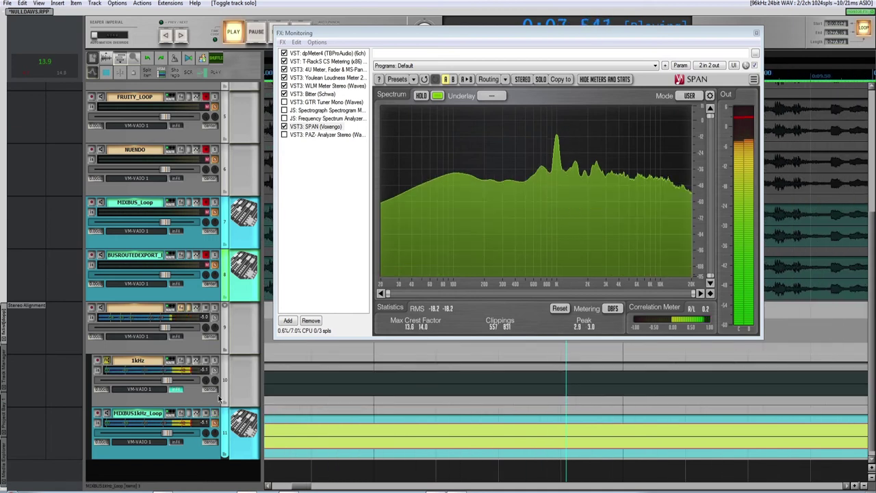
pyautogui.click(209, 397)
pyautogui.press('space')
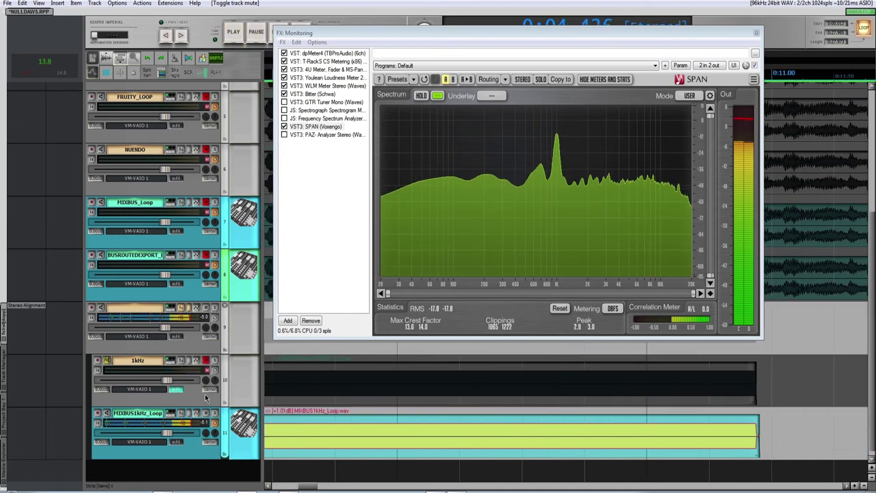
# Solo folder track 9, then play with the 1kHz and MIXBUS1kHz_Loop tracks unmuted
pyautogui.click(212, 328)
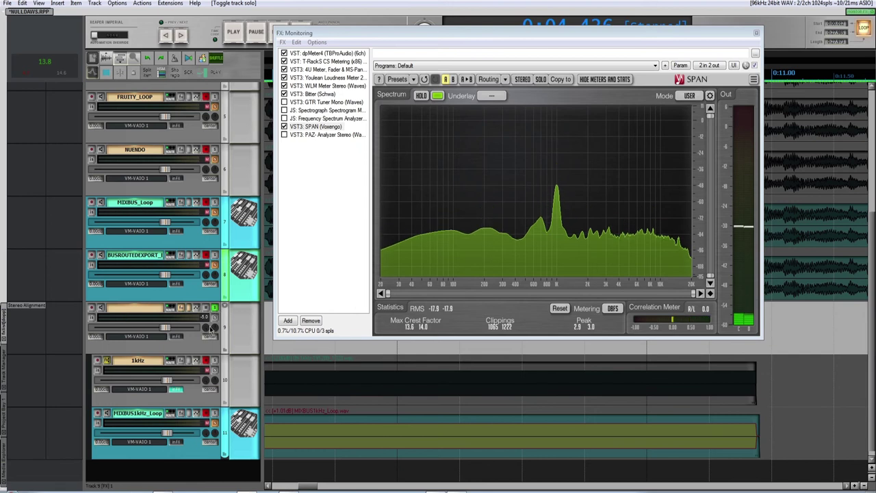
pyautogui.click(205, 360)
pyautogui.press('space')
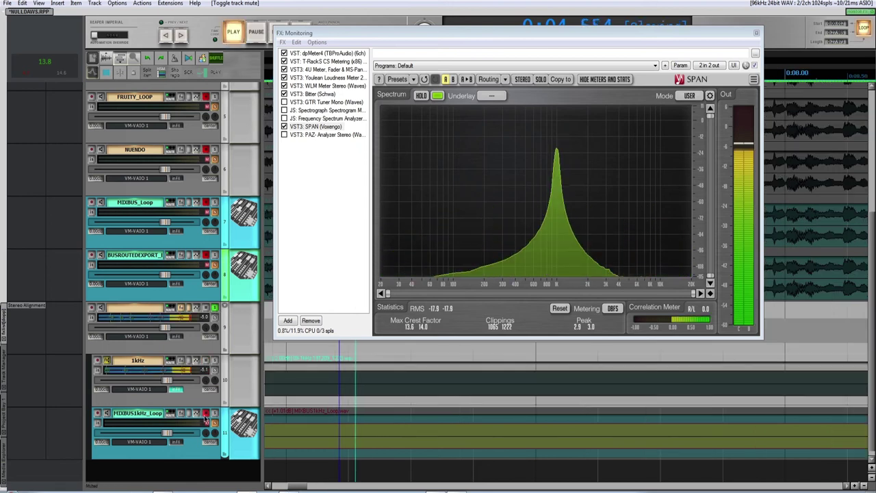
pyautogui.click(204, 414)
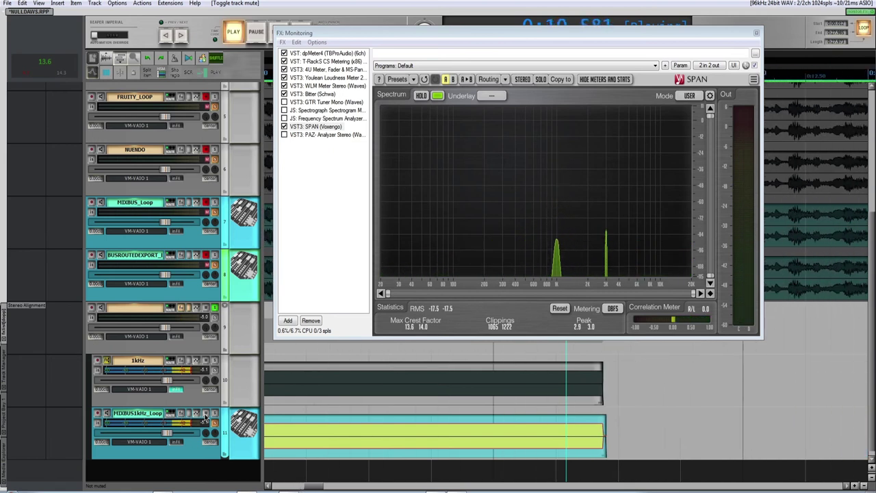
# Stop and restart the 1kHz null test several times to watch SPAN's 1kHz and 3kHz residue
pyautogui.press('space')
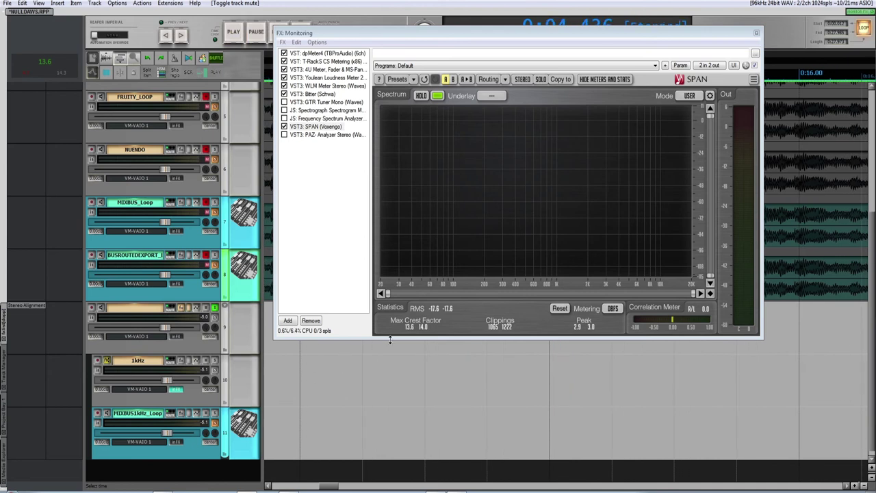
pyautogui.press('space')
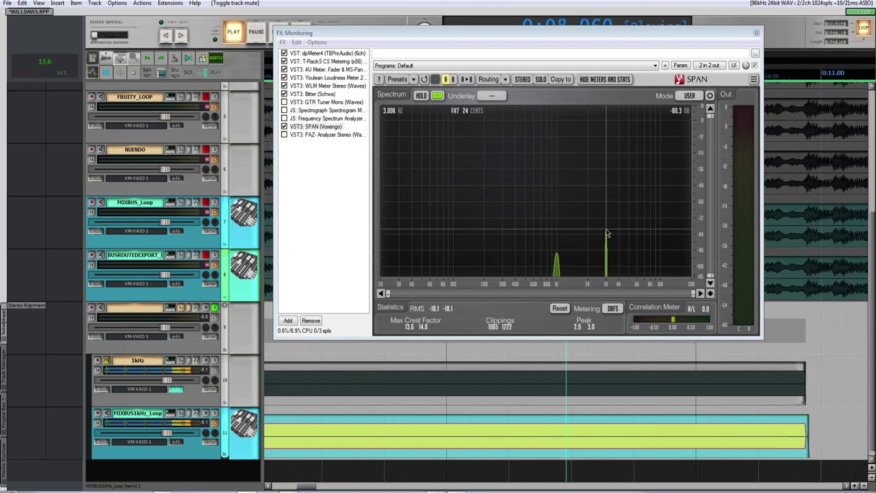
pyautogui.press('space')
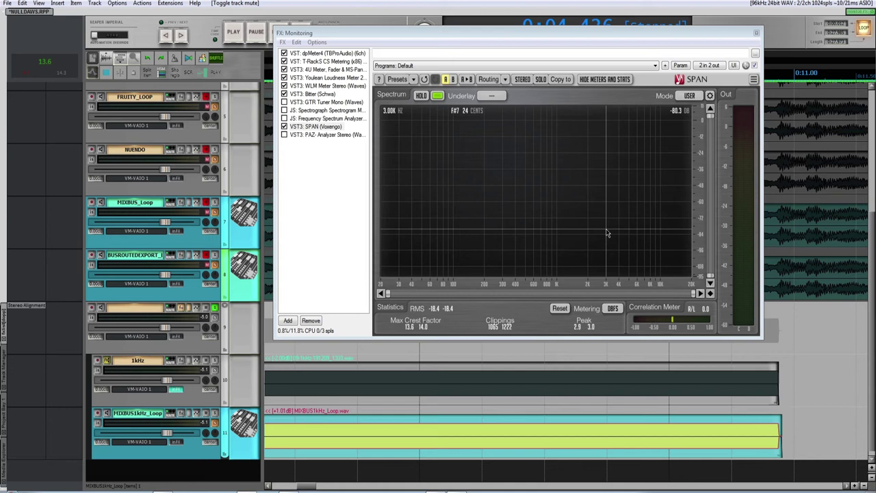
pyautogui.press('space')
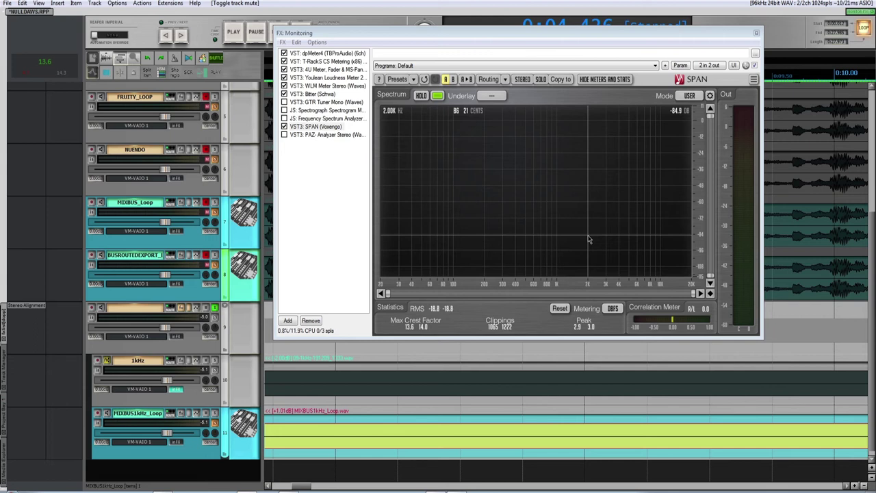
pyautogui.press('space')
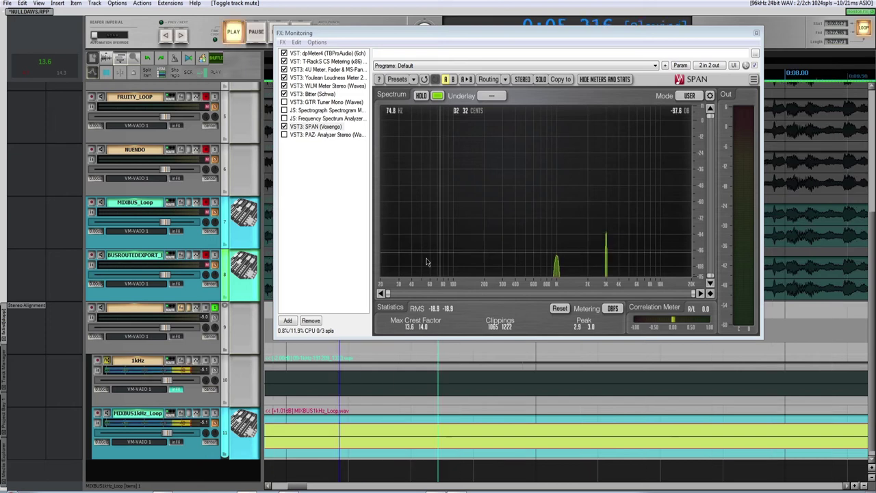
# Set MIXBUS1kHz_Loop back to normal phase
pyautogui.click(214, 422)
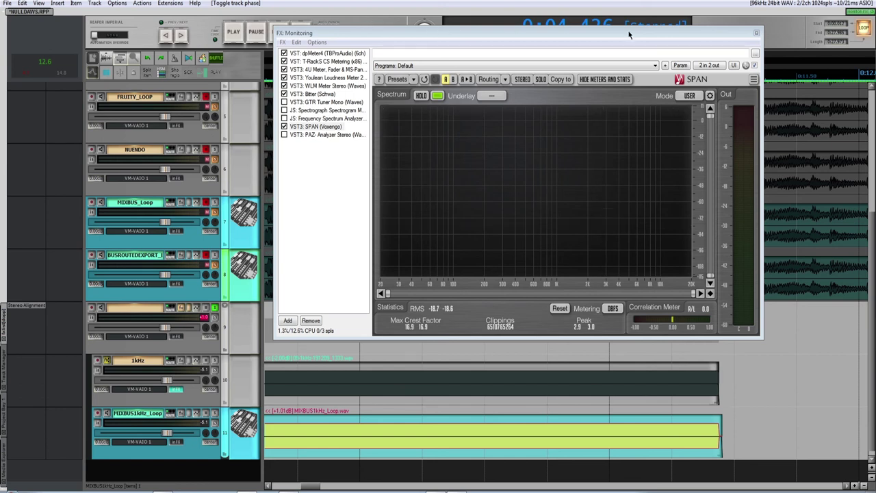
# Close the monitoring FX chain, mute folder track 9, and play the NUENDO track
pyautogui.click(754, 33)
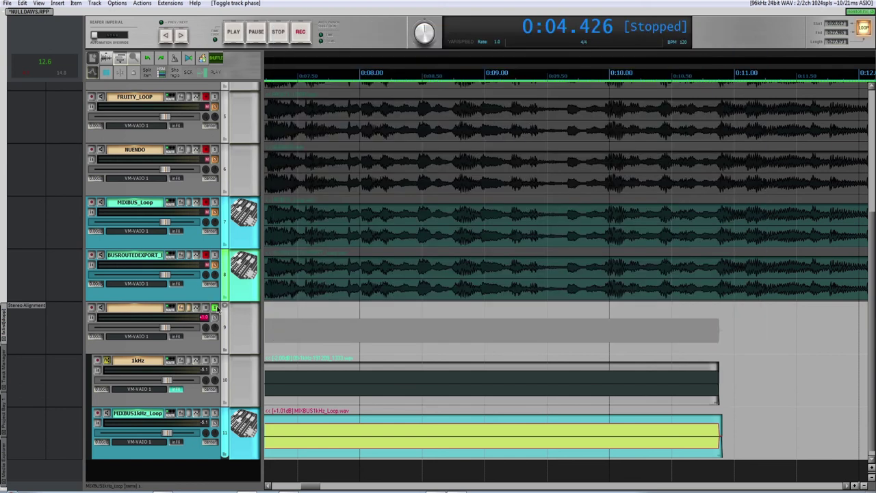
pyautogui.click(205, 311)
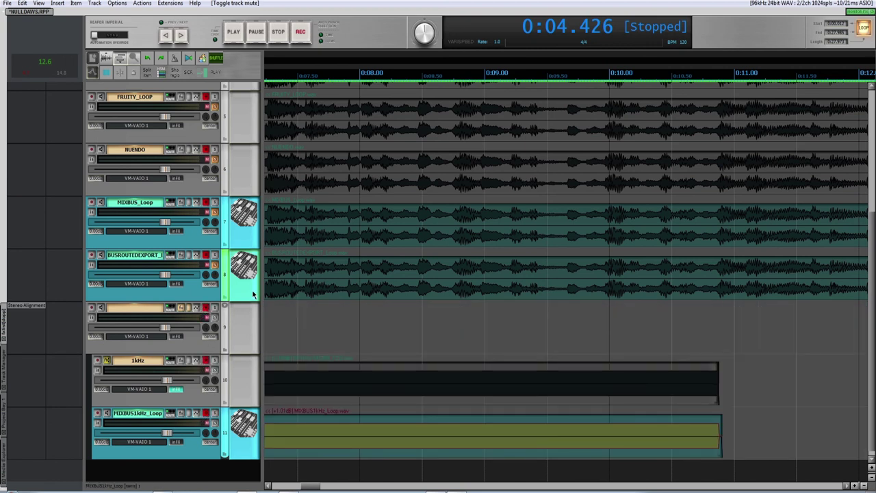
pyautogui.click(220, 171)
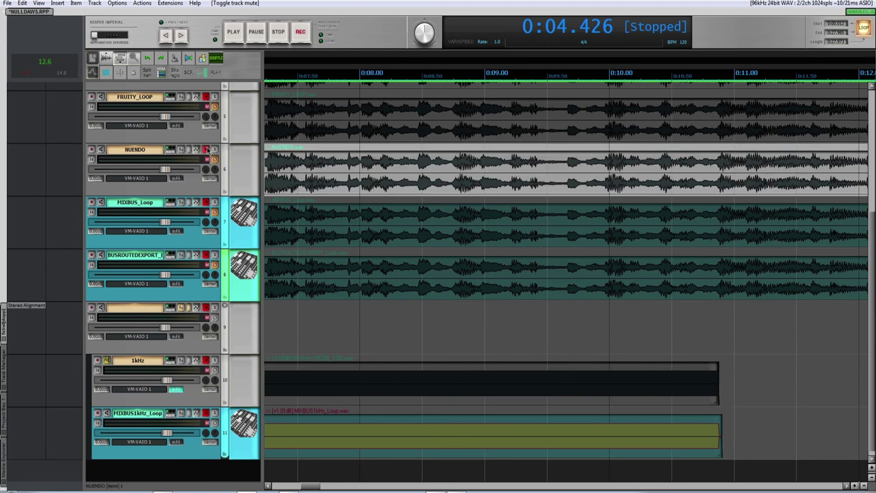
pyautogui.press('space')
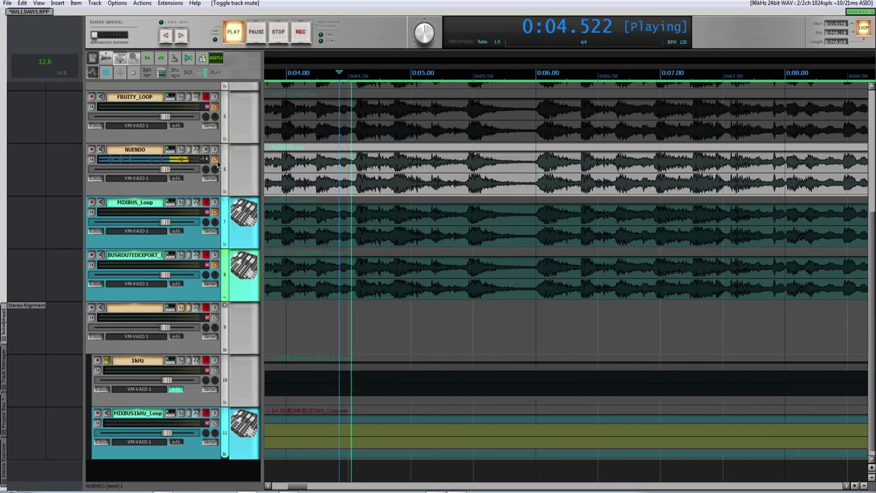
# Mute the REAPER export, unmute MIXBUS_Loop alongside NUENDO, then stop at 0:04.426
pyautogui.click(205, 203)
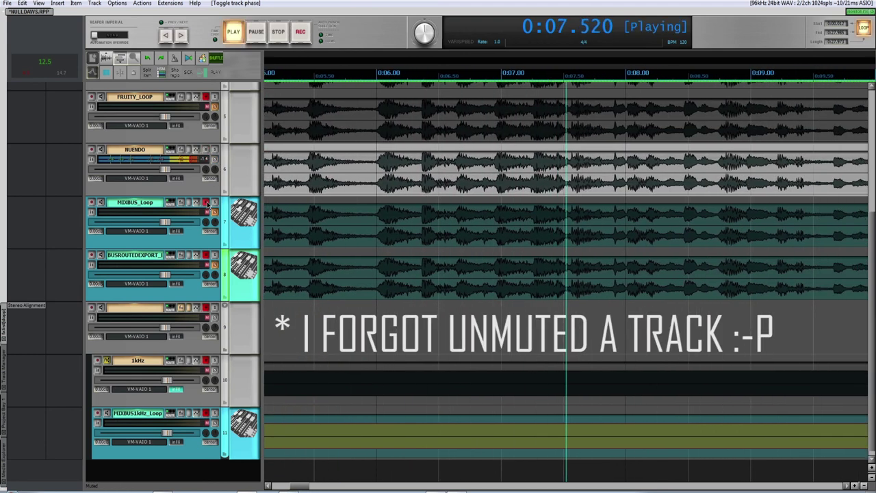
pyautogui.click(206, 202)
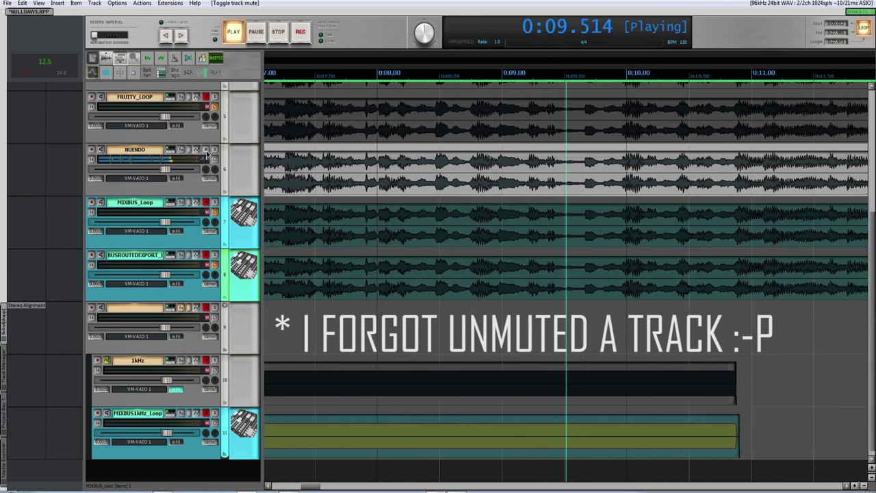
pyautogui.scroll(4, 234, 201)
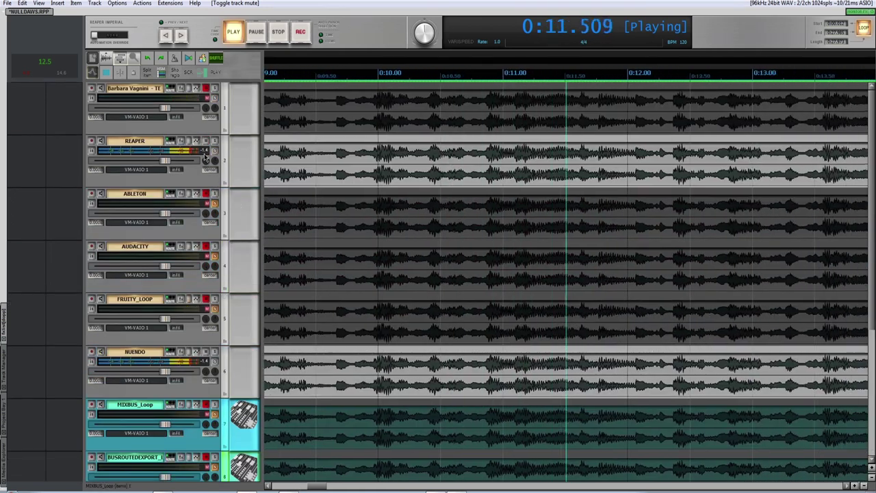
pyautogui.click(206, 141)
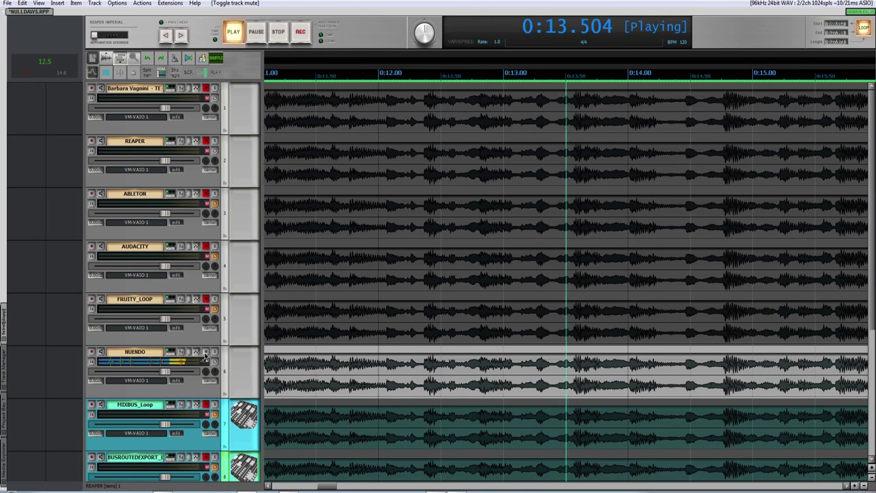
pyautogui.click(206, 405)
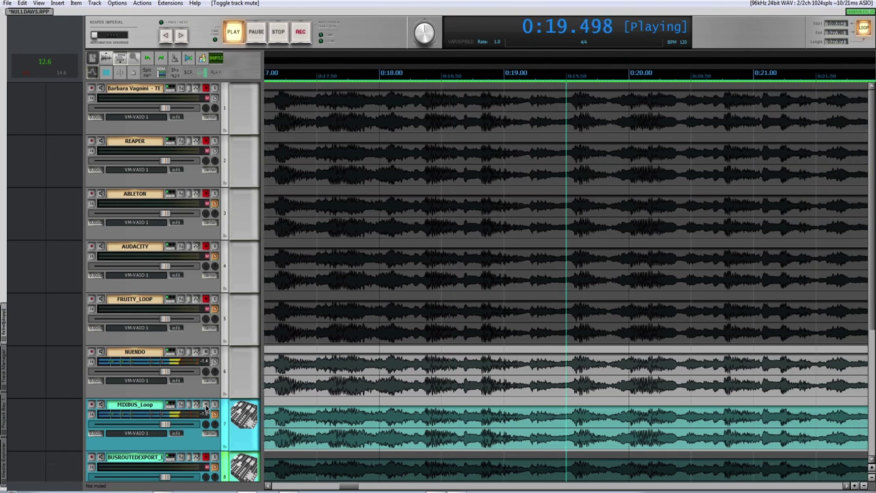
pyautogui.press('space')
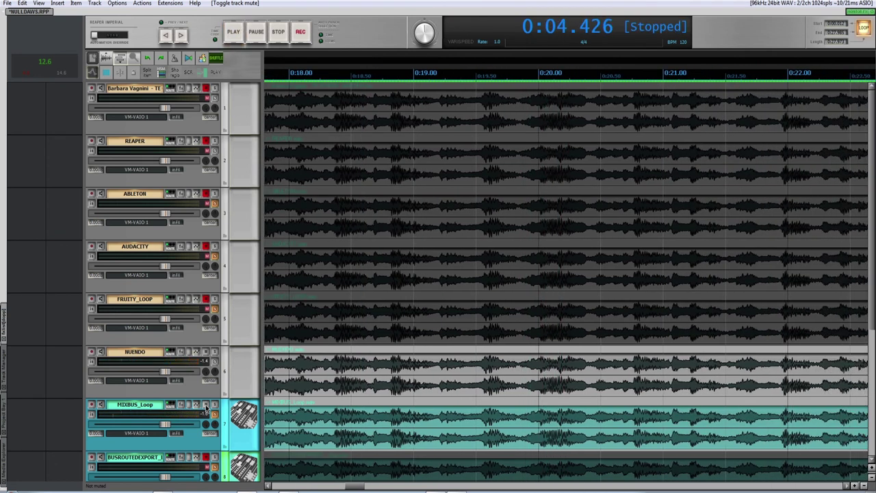